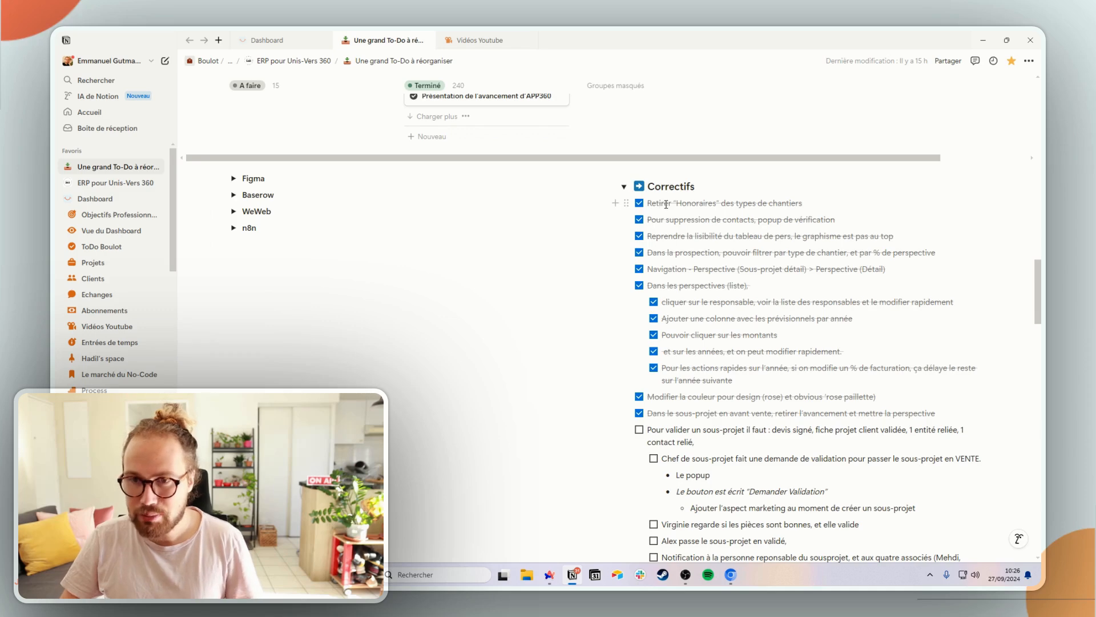
# Review the Correctifs checklist and the toggles beside it.
pyautogui.scroll(-4, 662, 205)
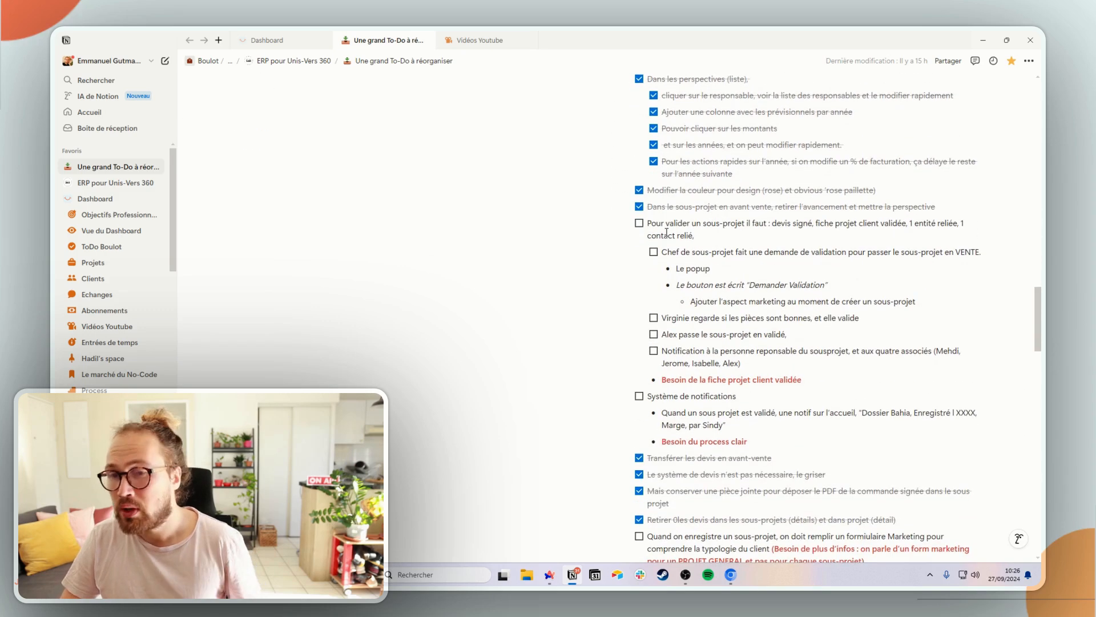
pyautogui.scroll(-1, 666, 233)
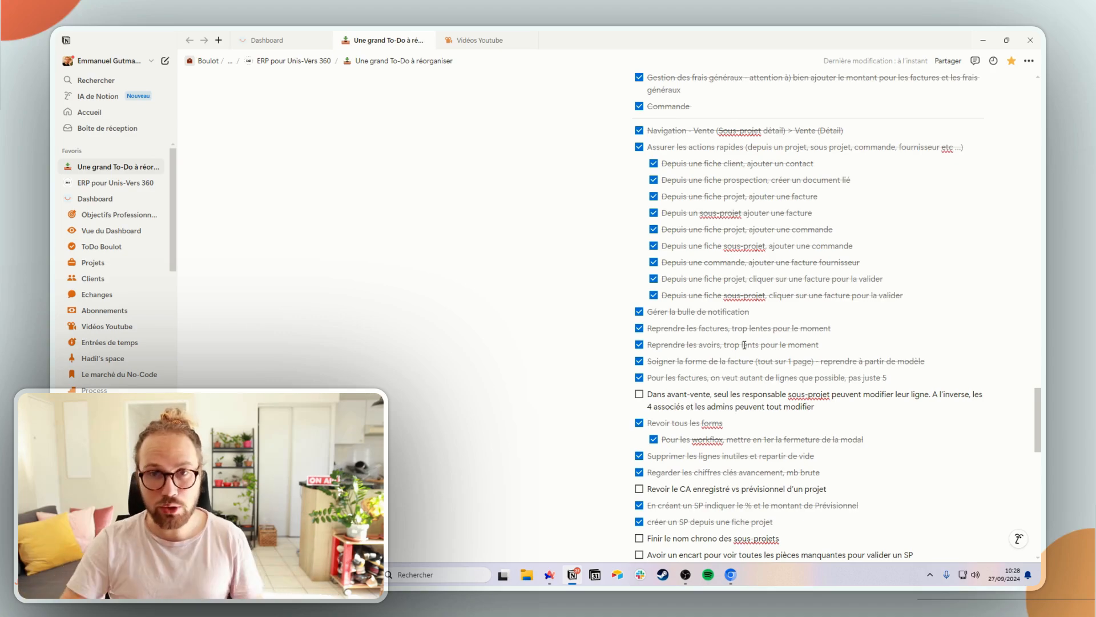
pyautogui.scroll(15, 745, 344)
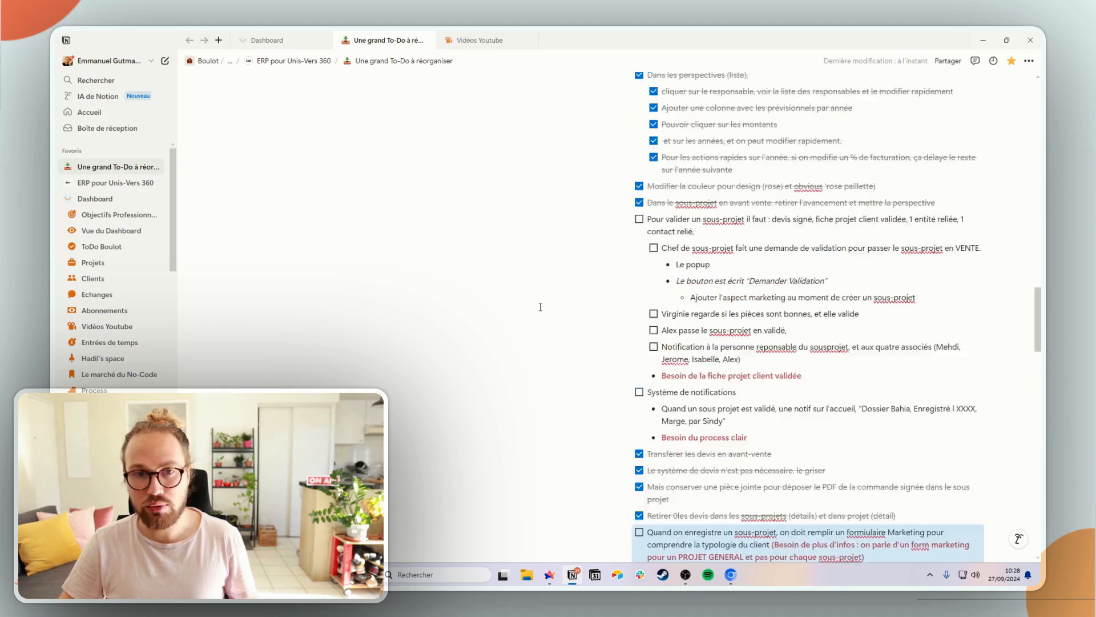
pyautogui.scroll(-2, 473, 348)
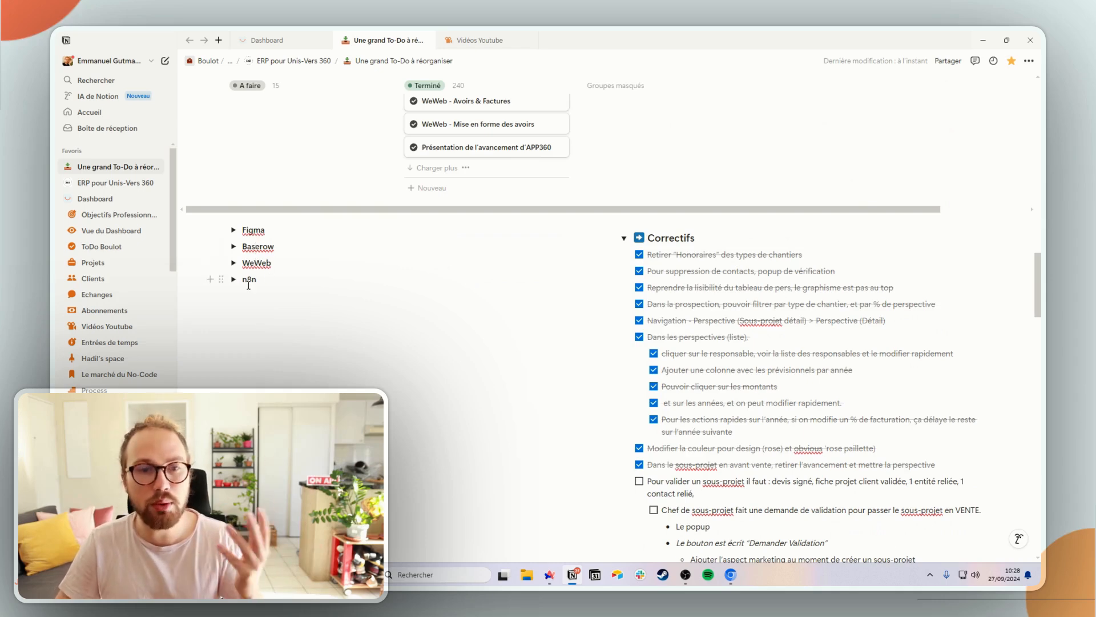
pyautogui.scroll(-1, 249, 284)
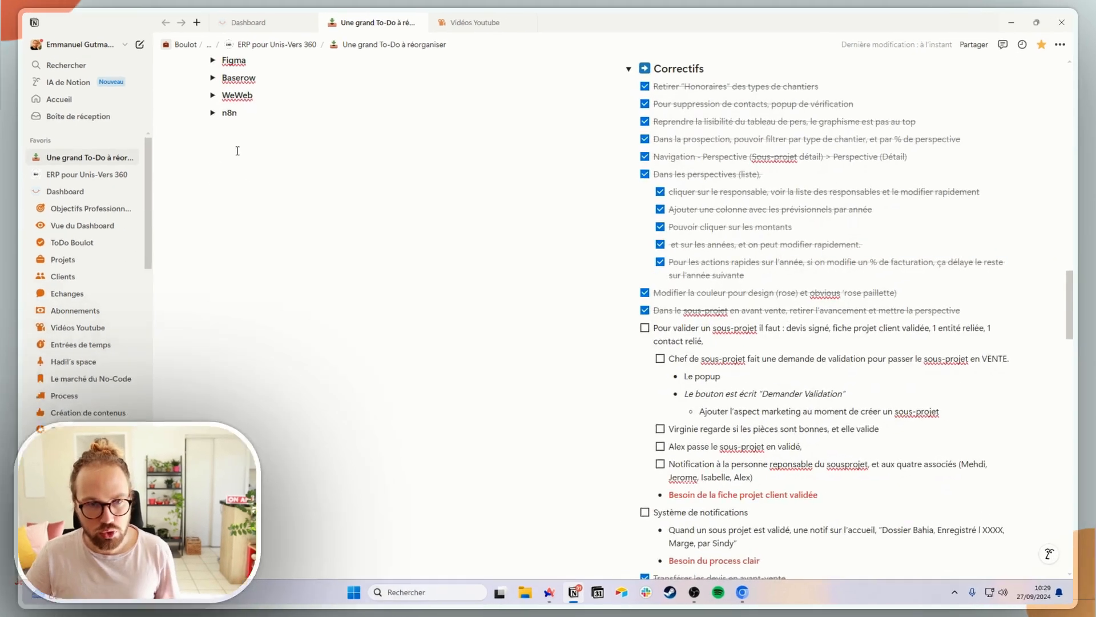
# Insert a linked table view of the ToDo Boulot database below the n8n toggle.
pyautogui.click(223, 142)
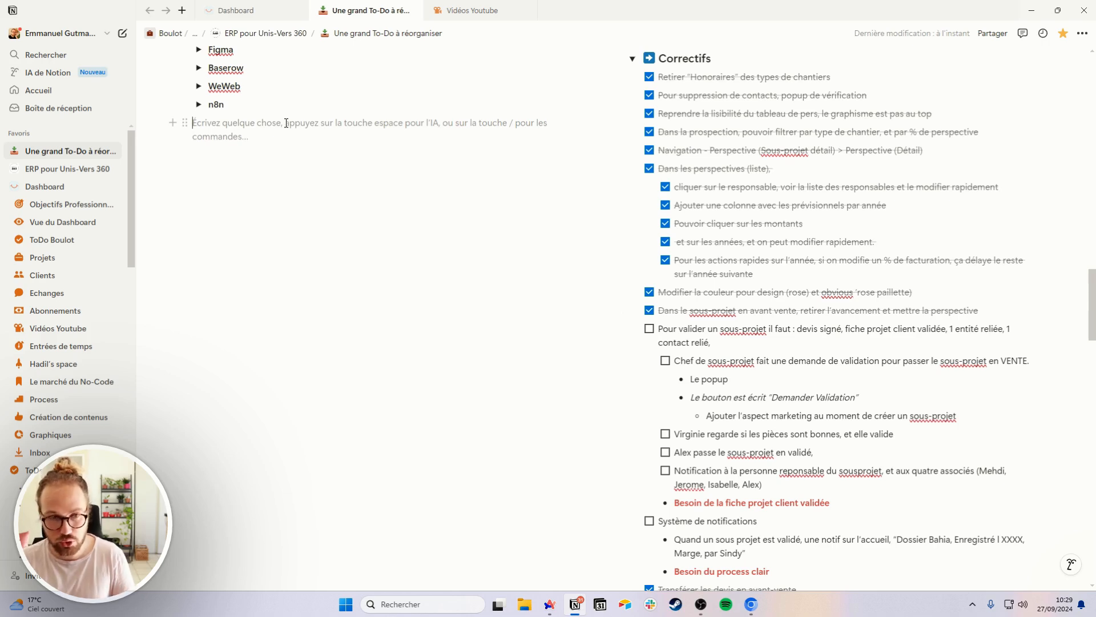
pyautogui.write('/vuel')
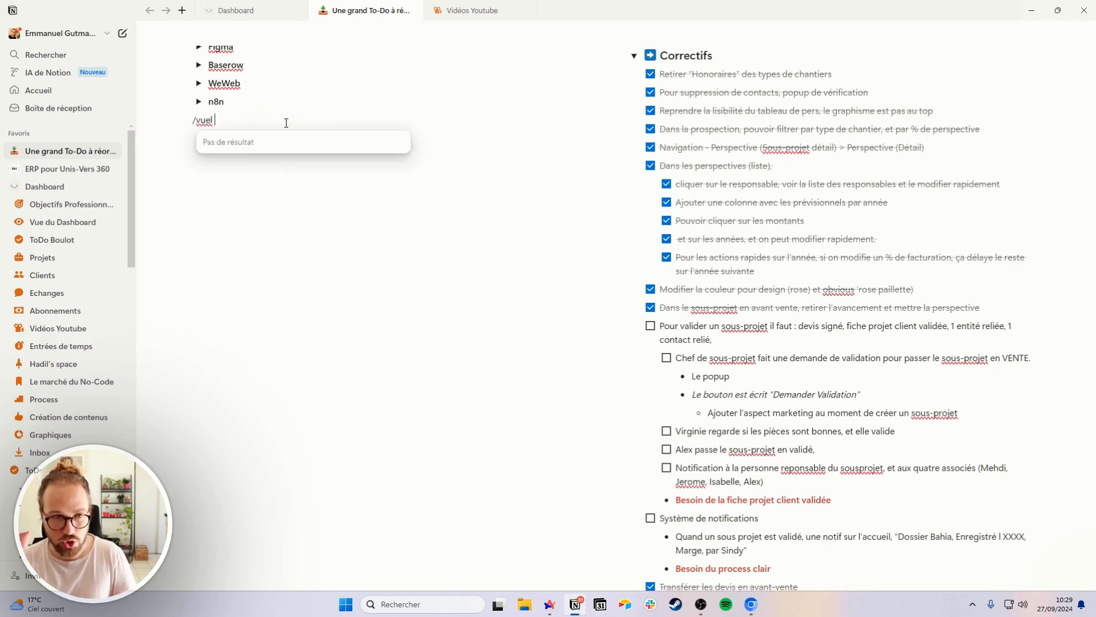
pyautogui.press('BackSpace')
pyautogui.press('BackSpace')
pyautogui.write('liée')
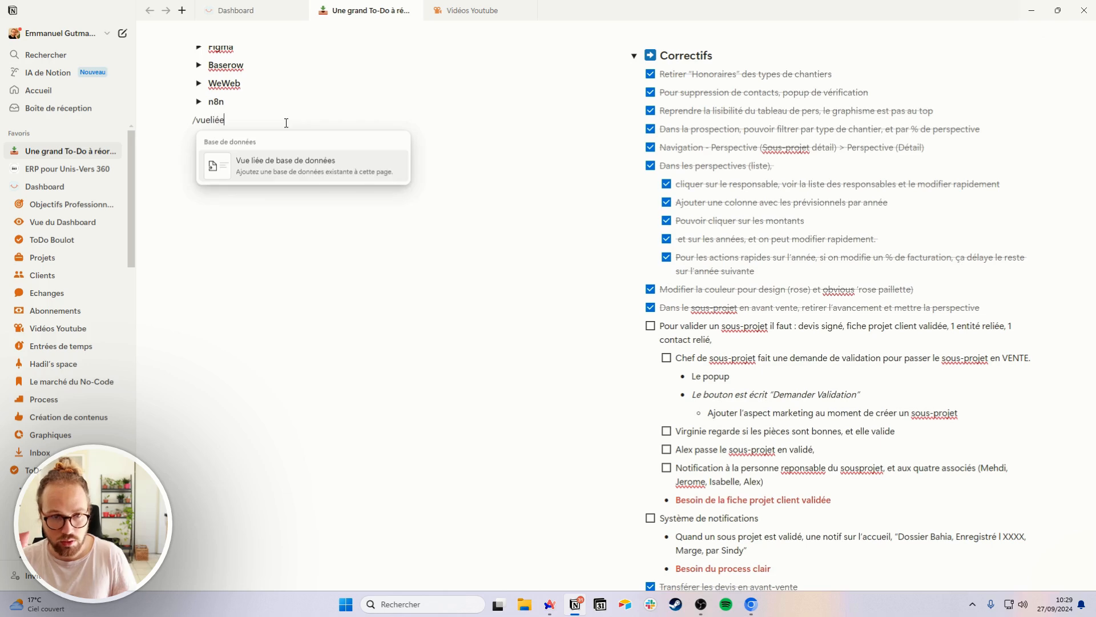
pyautogui.press('Return')
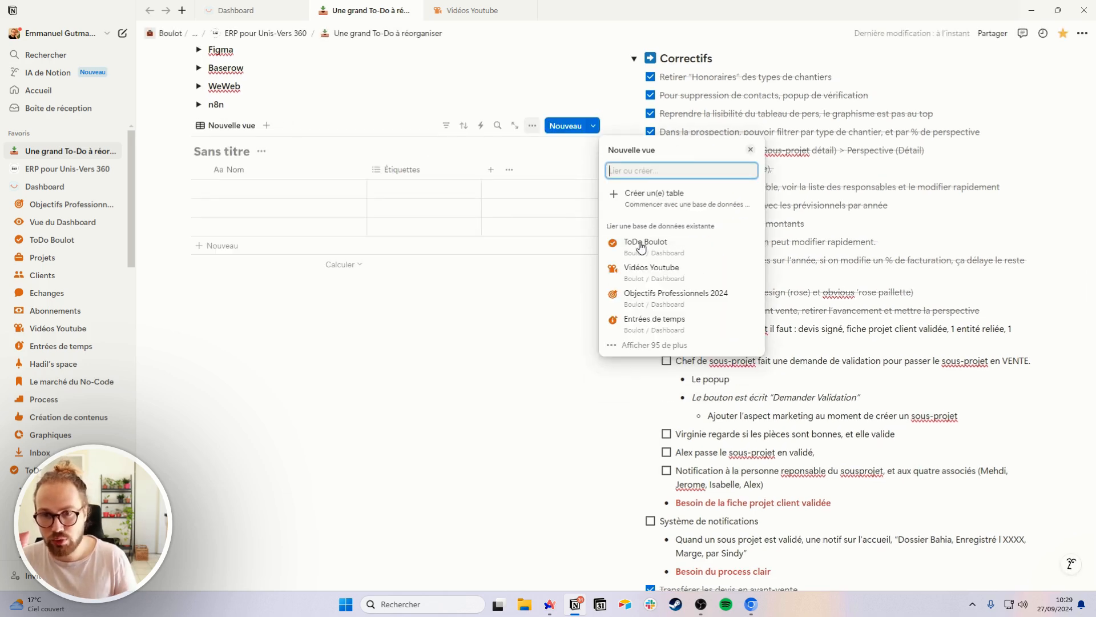
pyautogui.click(641, 247)
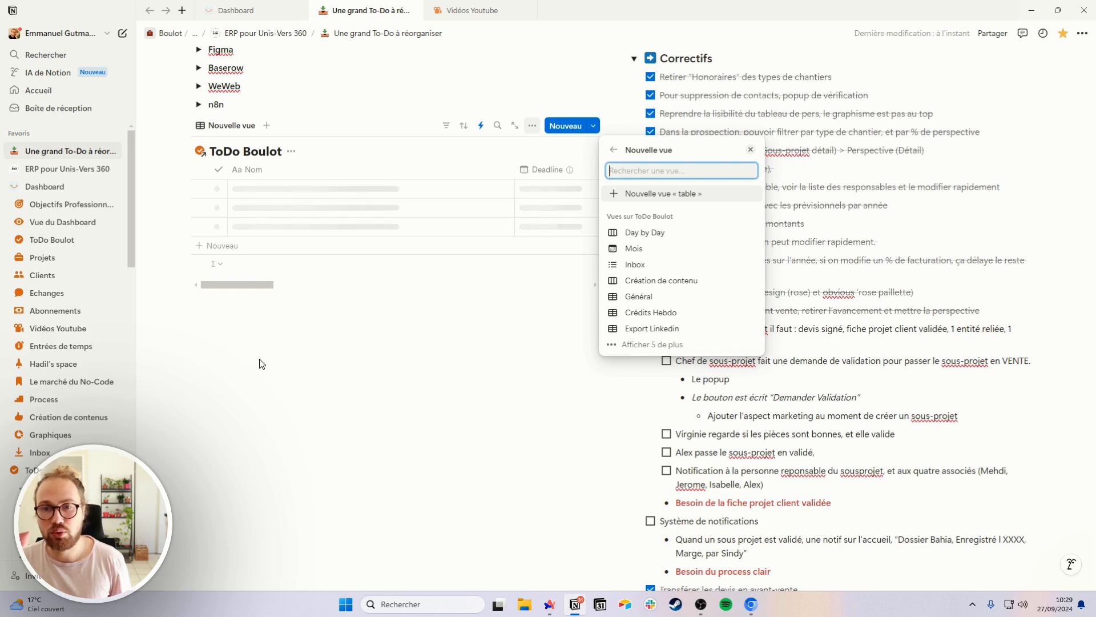
pyautogui.click(277, 368)
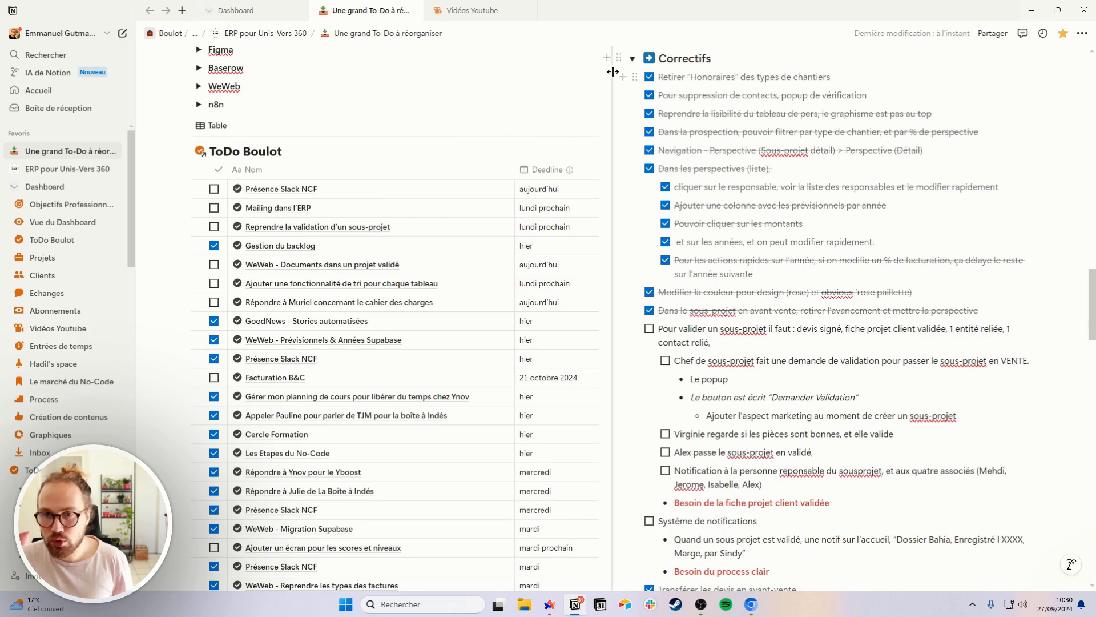
# Move the "Retirer Honoraires des types de chantiers" item below "Pour suppression de contacts, popup de vérification".
pyautogui.moveTo(634, 78); pyautogui.dragTo(667, 154)
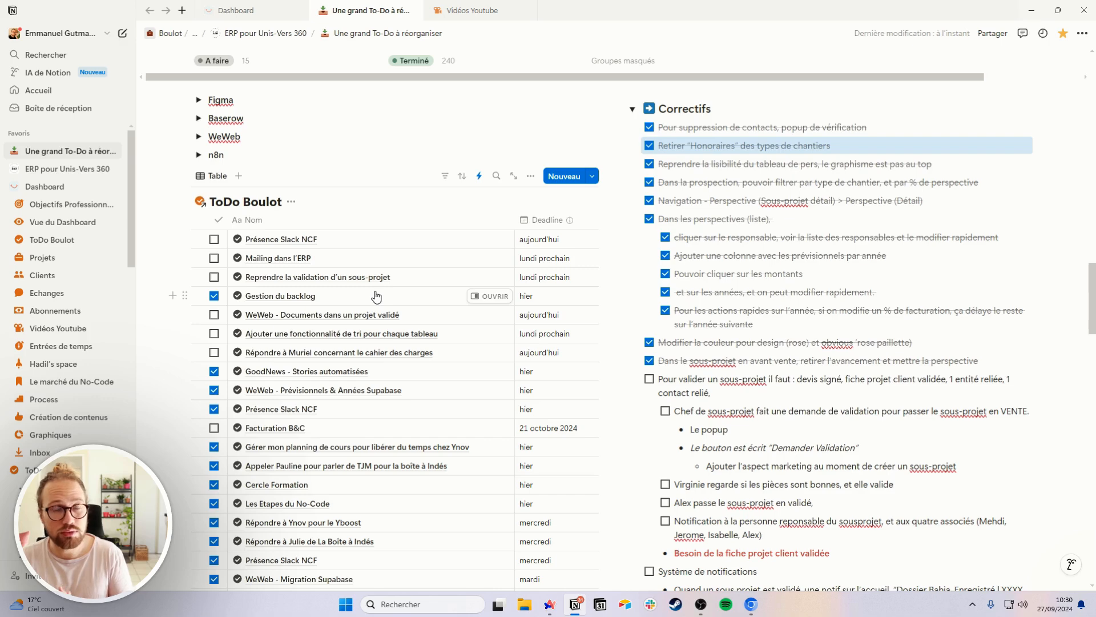
# Filter the linked ToDo Boulot table to tasks whose Deadline is 1 October 2024 and save the filter for everyone.
pyautogui.click(444, 175)
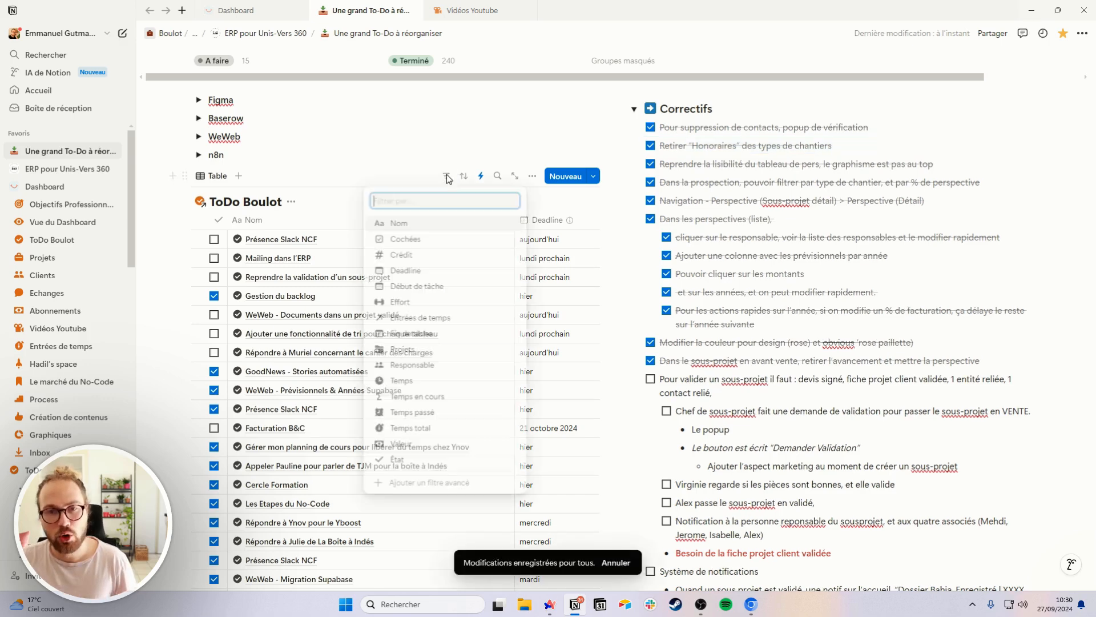
pyautogui.click(405, 273)
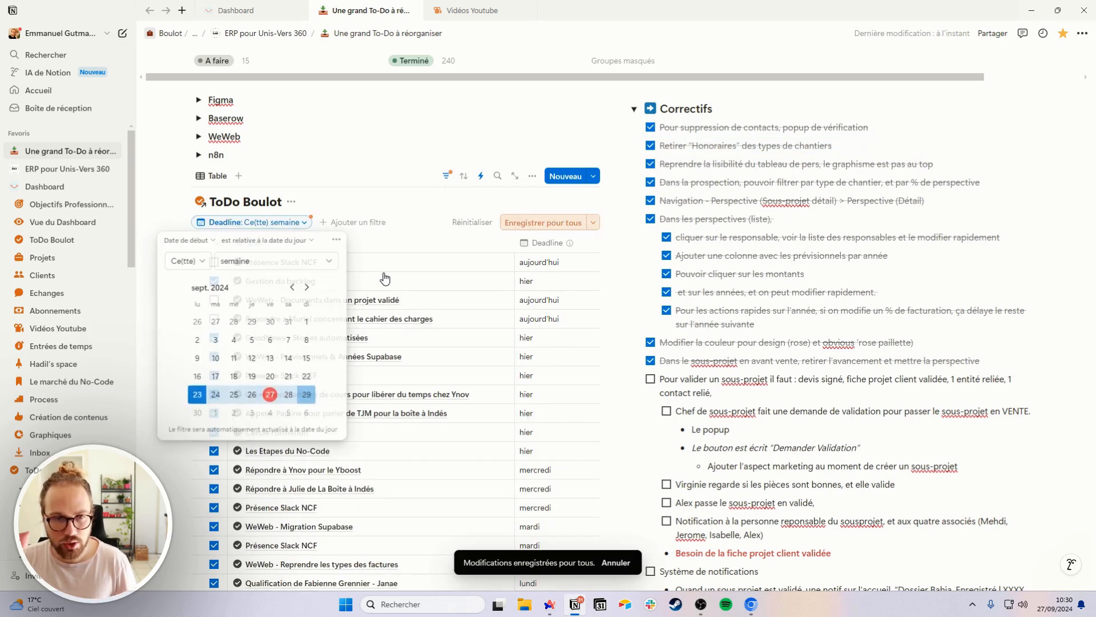
pyautogui.click(228, 241)
pyautogui.click(231, 255)
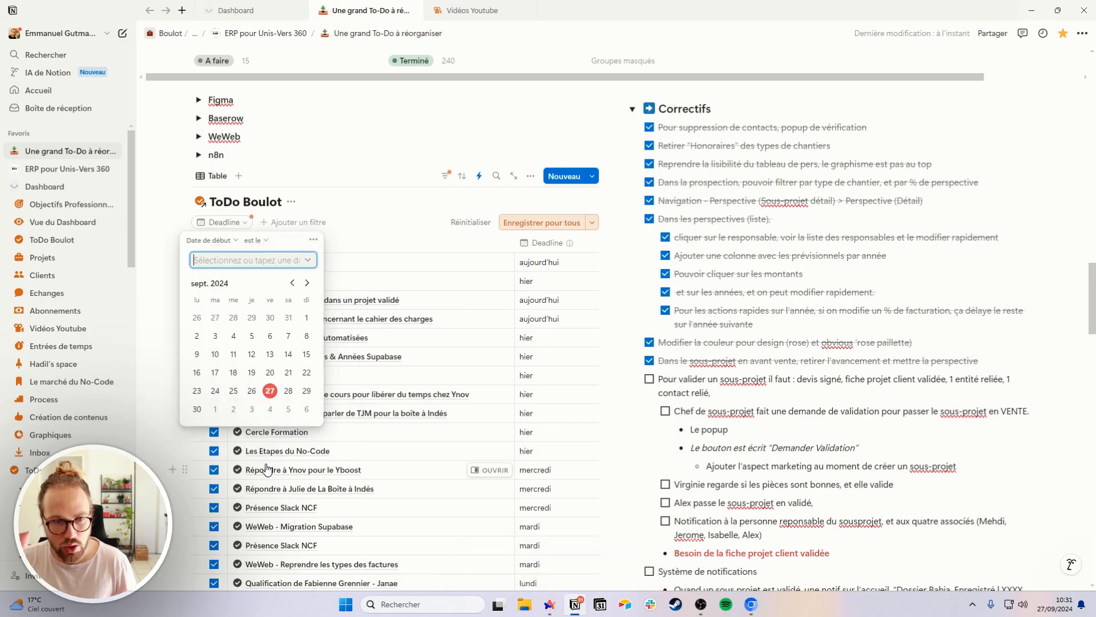
pyautogui.click(217, 411)
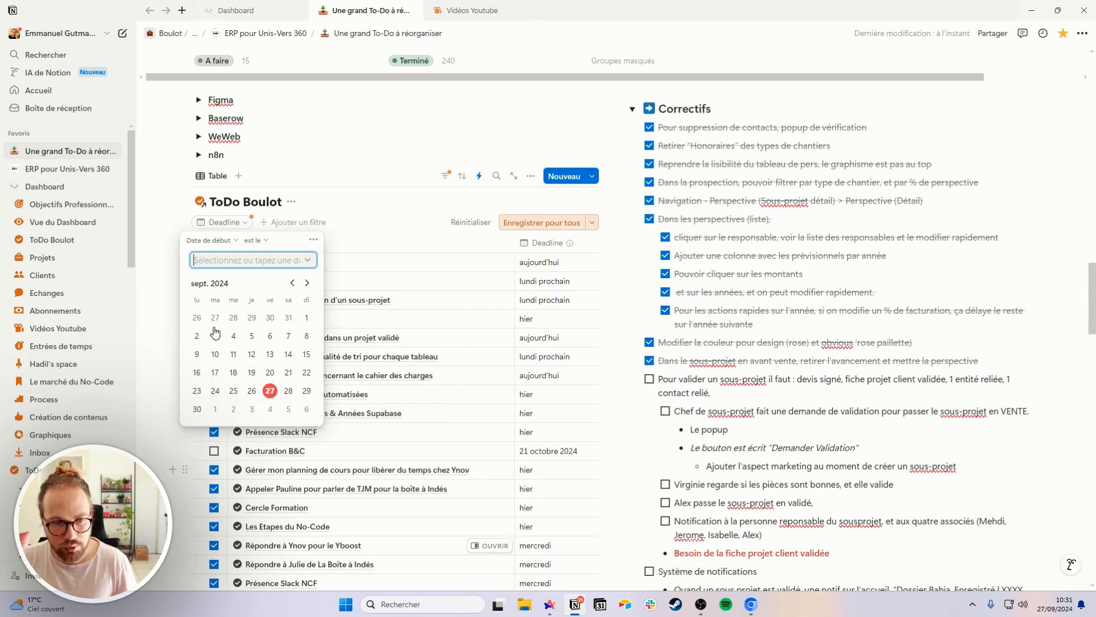
pyautogui.click(540, 223)
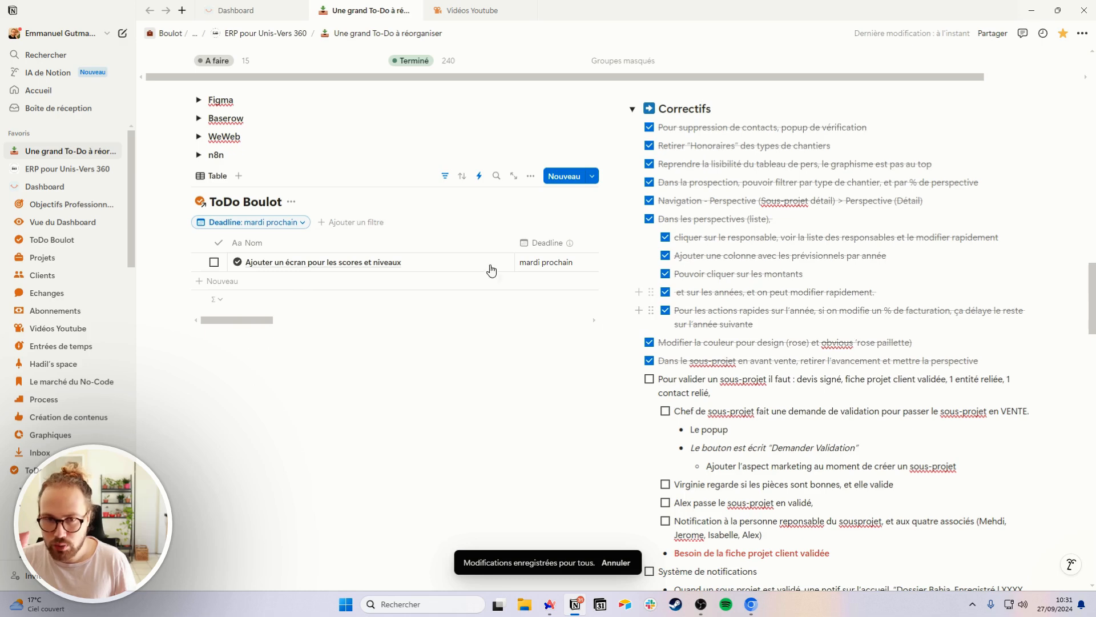
# Add a filter for Projets containing "ERP pour Unis-Vers 360" and save it for everyone.
pyautogui.click(444, 176)
pyautogui.click(445, 175)
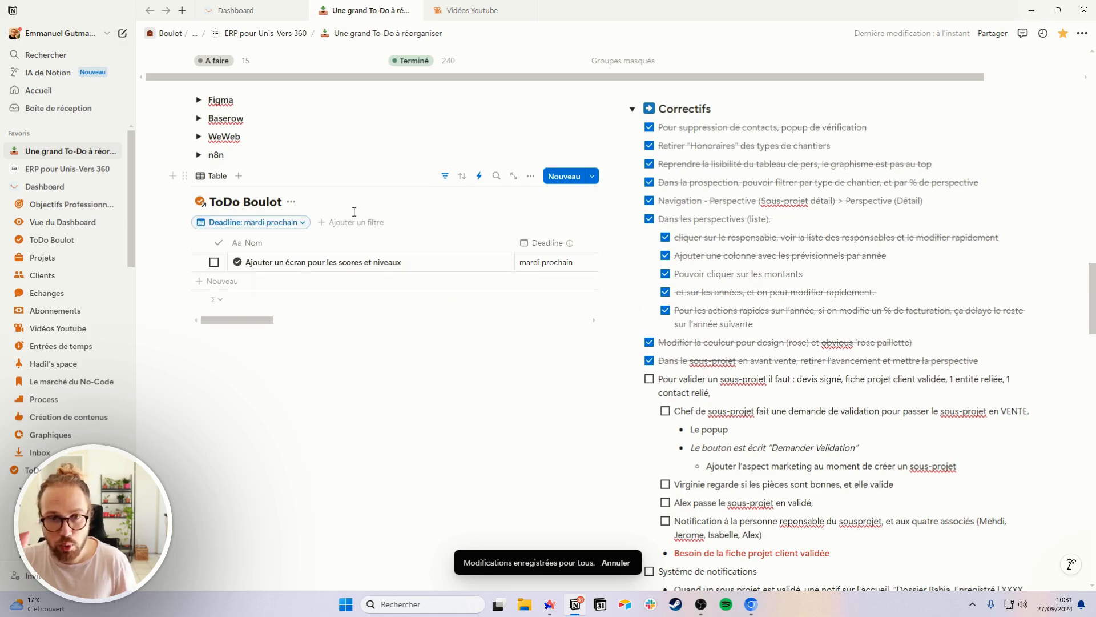
pyautogui.click(342, 222)
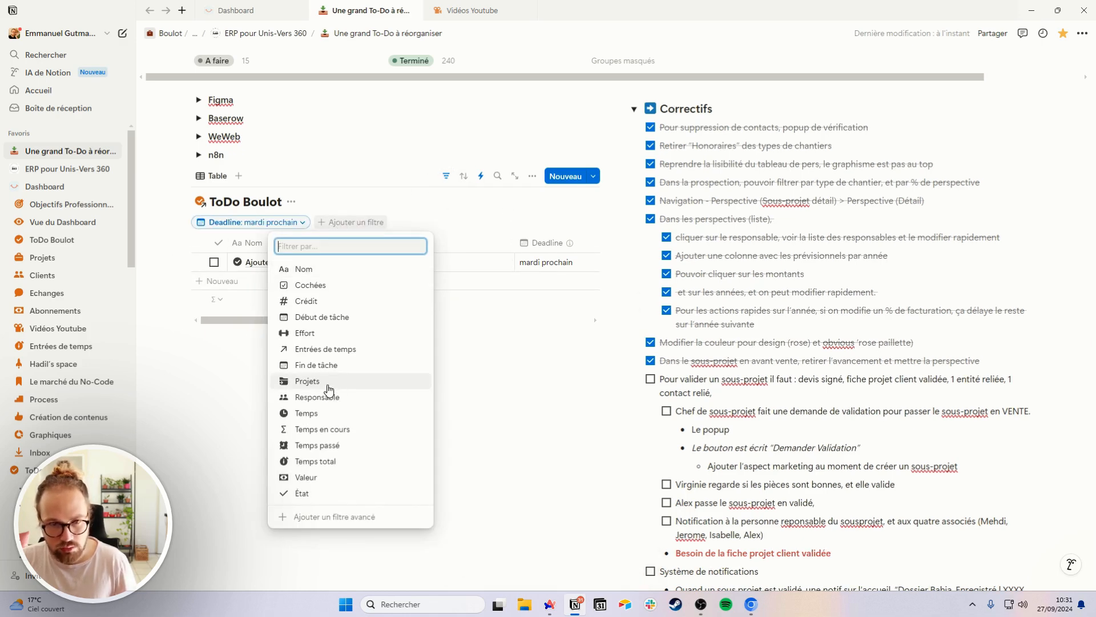
pyautogui.click(337, 382)
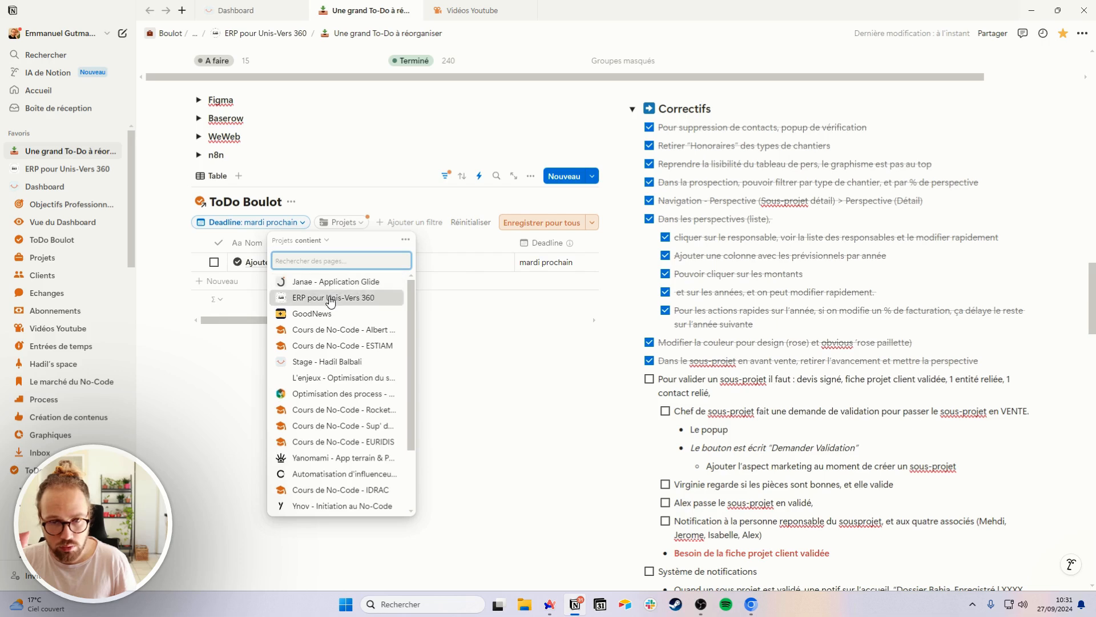
pyautogui.click(325, 296)
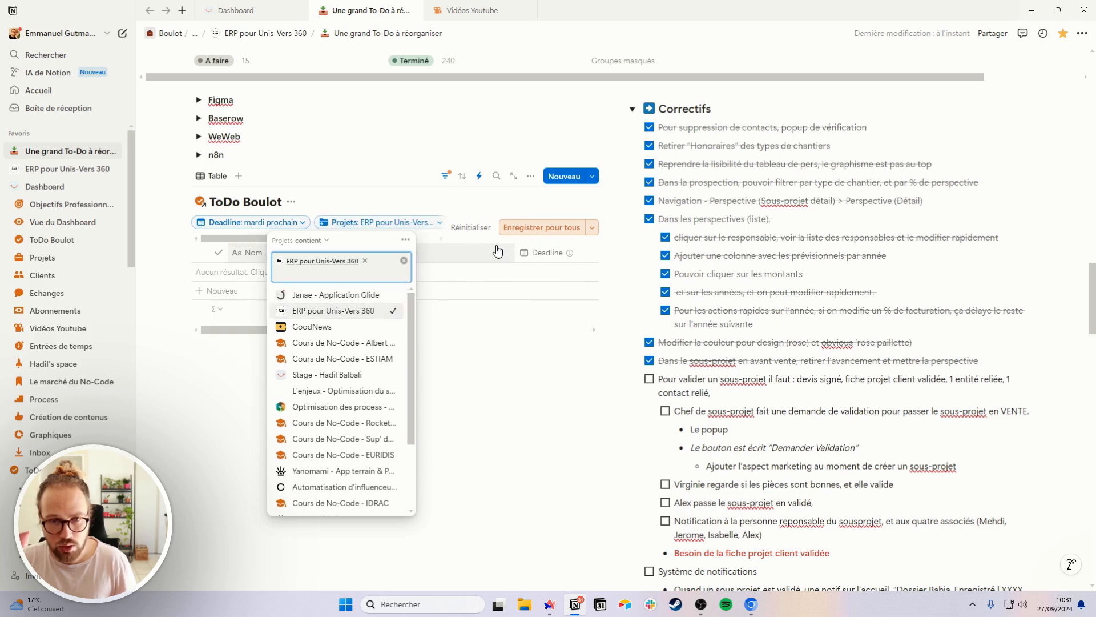
pyautogui.click(463, 212)
pyautogui.click(542, 227)
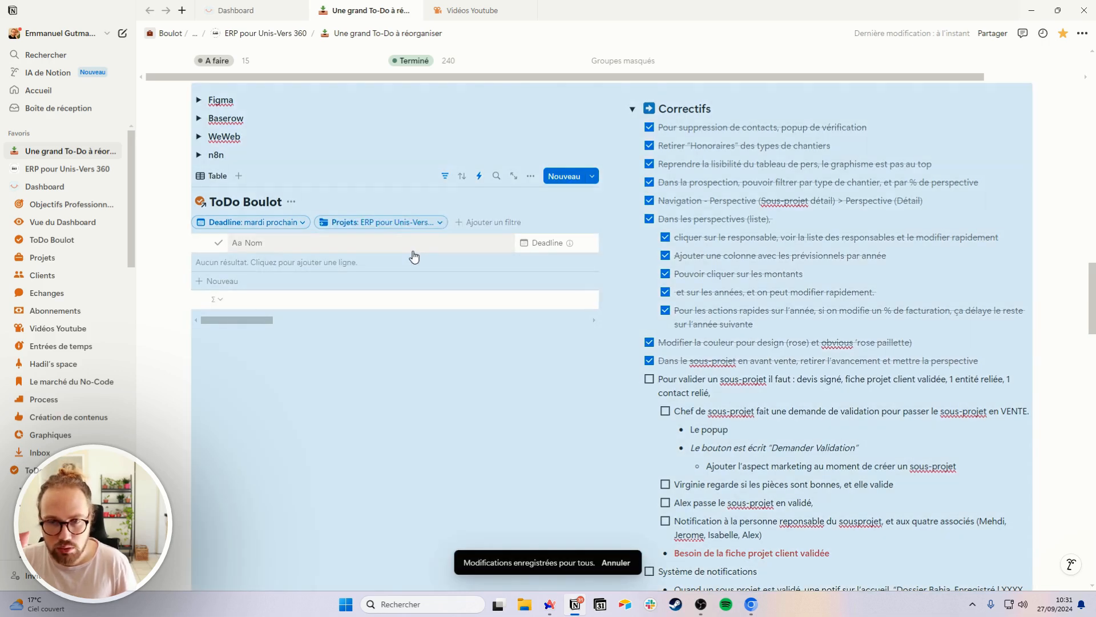
pyautogui.click(427, 205)
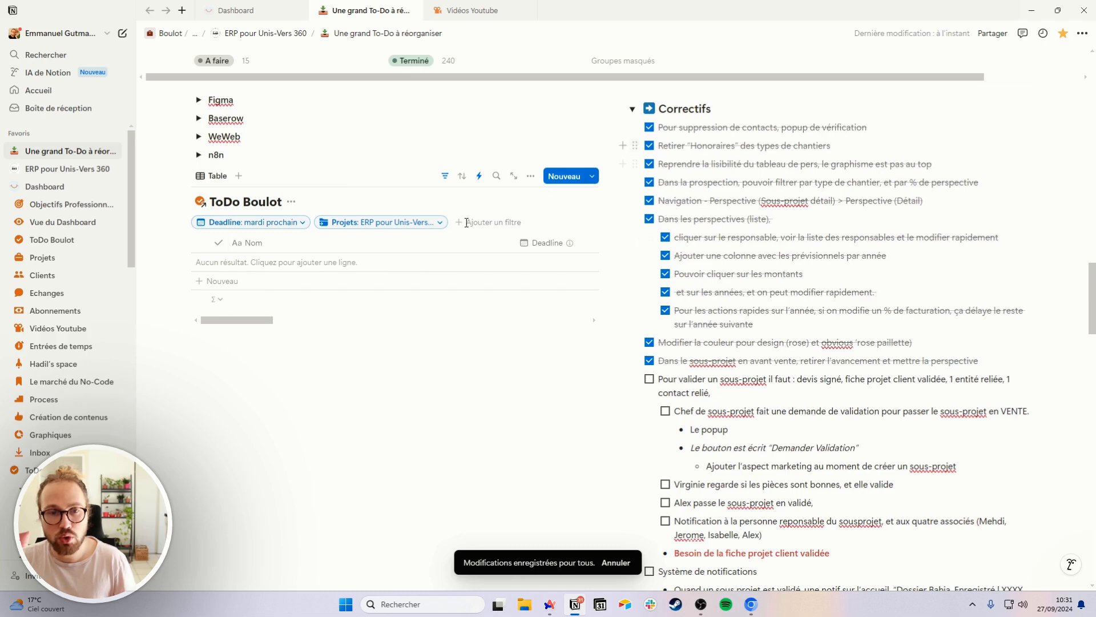
# Create a new task in the filtered table, then add an État filter on the À faire group and save it for everyone.
pyautogui.click(570, 183)
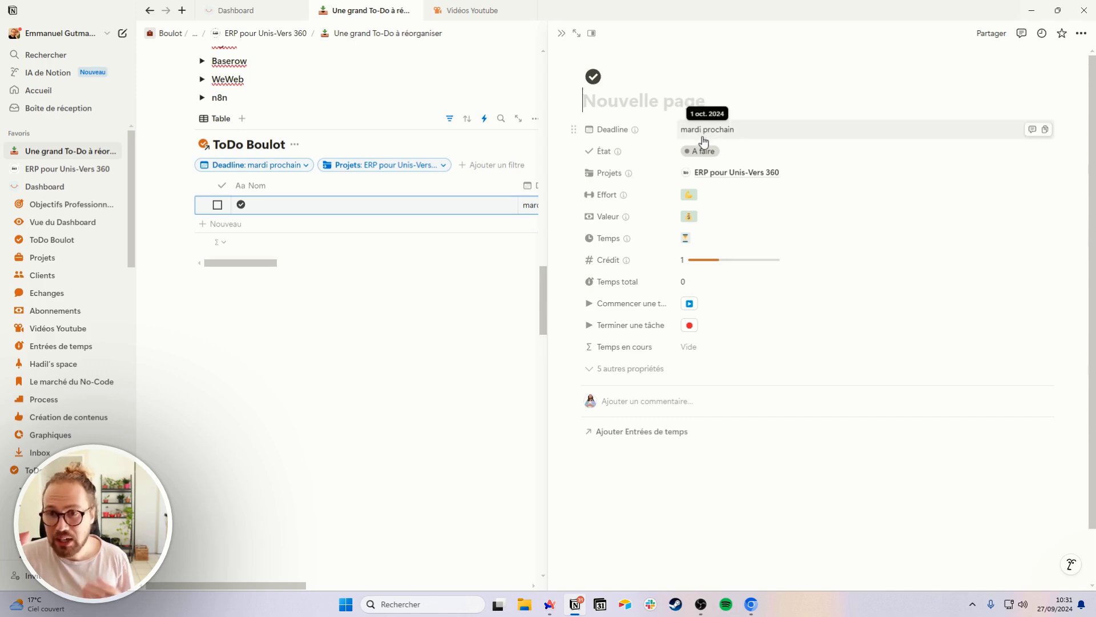
pyautogui.click(472, 166)
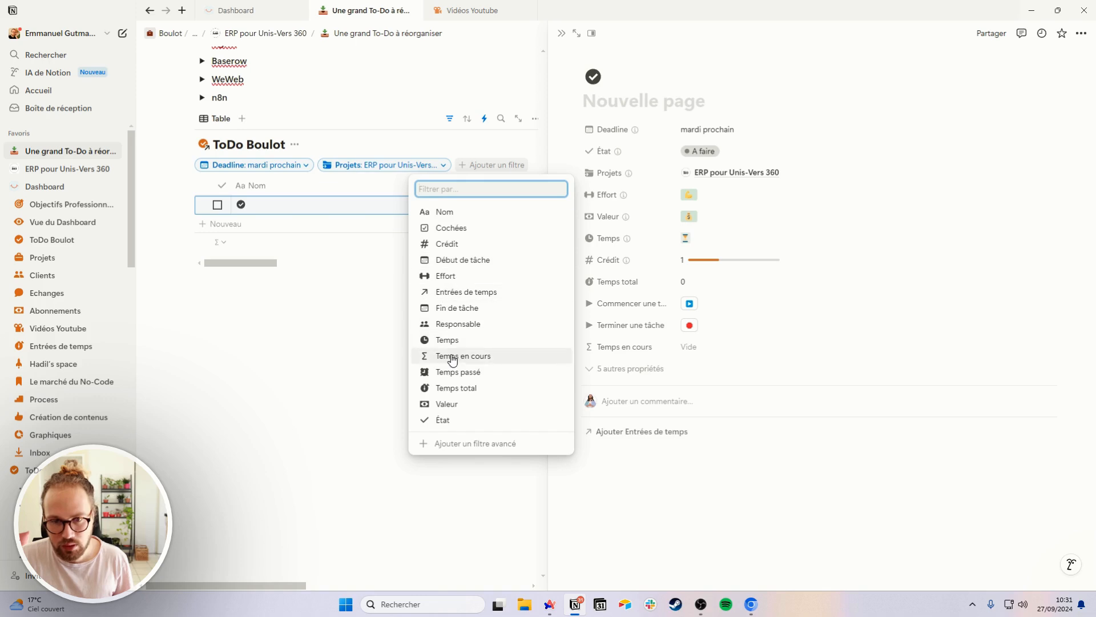
pyautogui.click(451, 425)
pyautogui.click(452, 216)
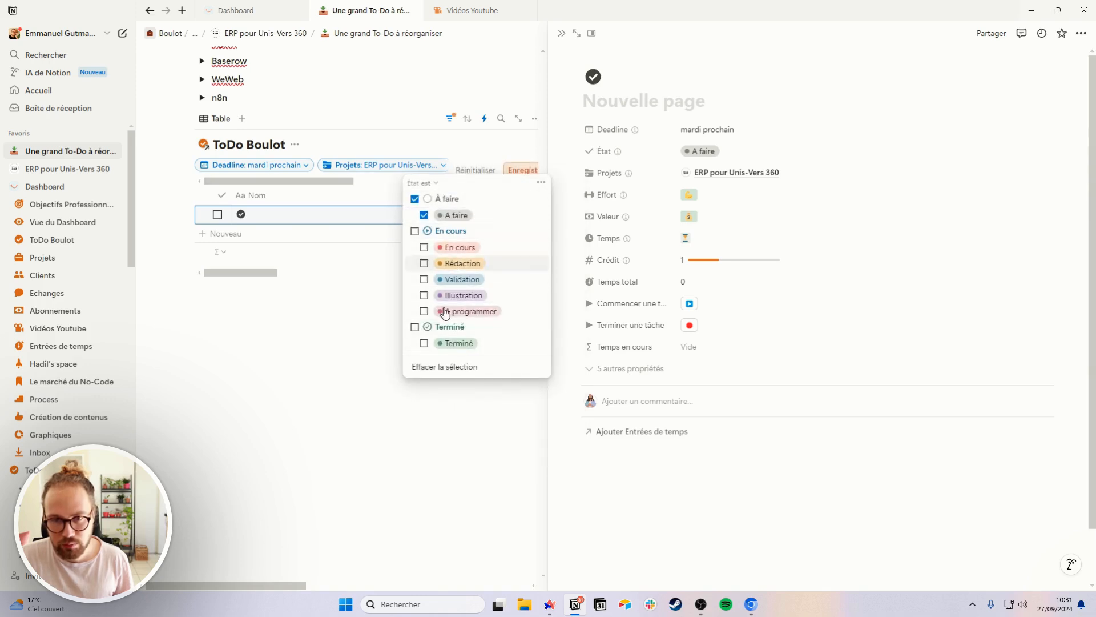
pyautogui.click(508, 170)
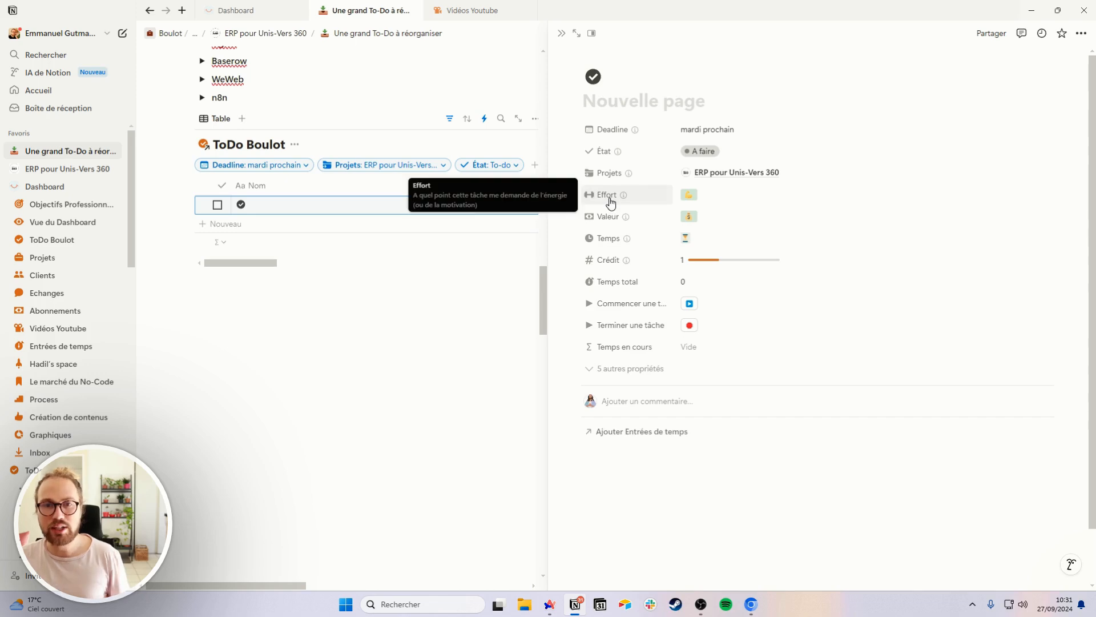
# Add an advanced filter requiring the single-icon options for both Effort and Valeur, and save it for everyone.
pyautogui.click(703, 200)
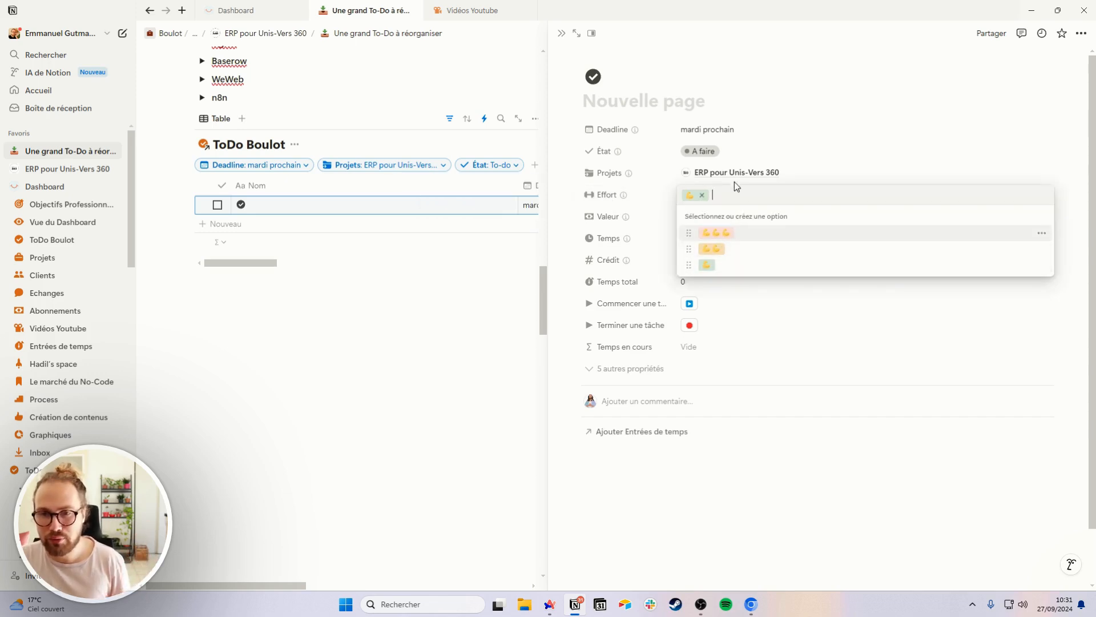
pyautogui.click(622, 224)
pyautogui.click(703, 224)
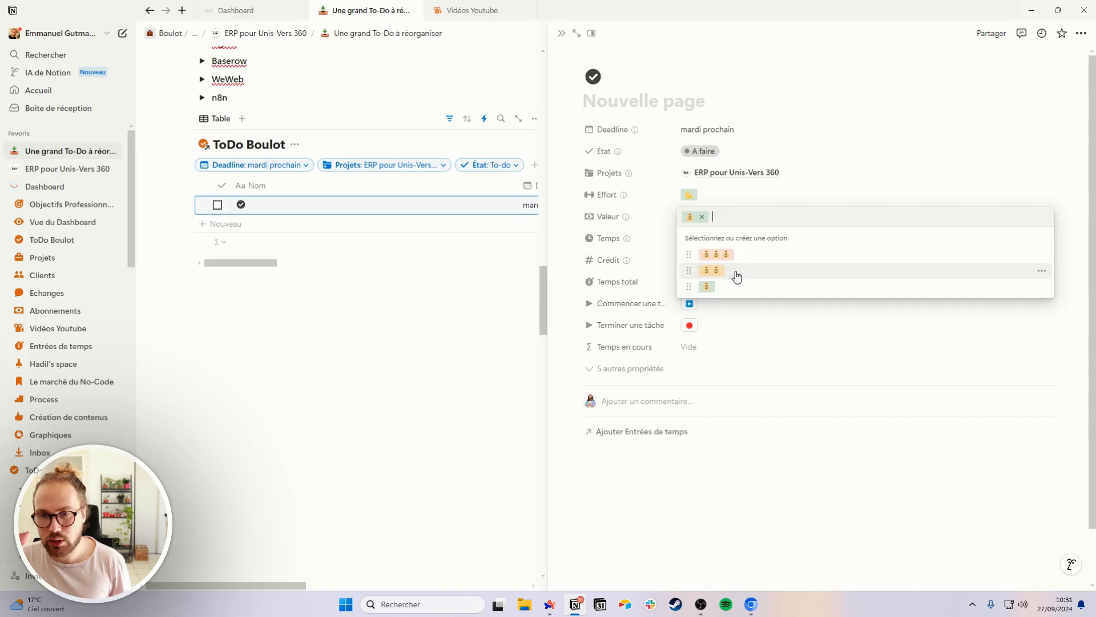
pyautogui.click(607, 254)
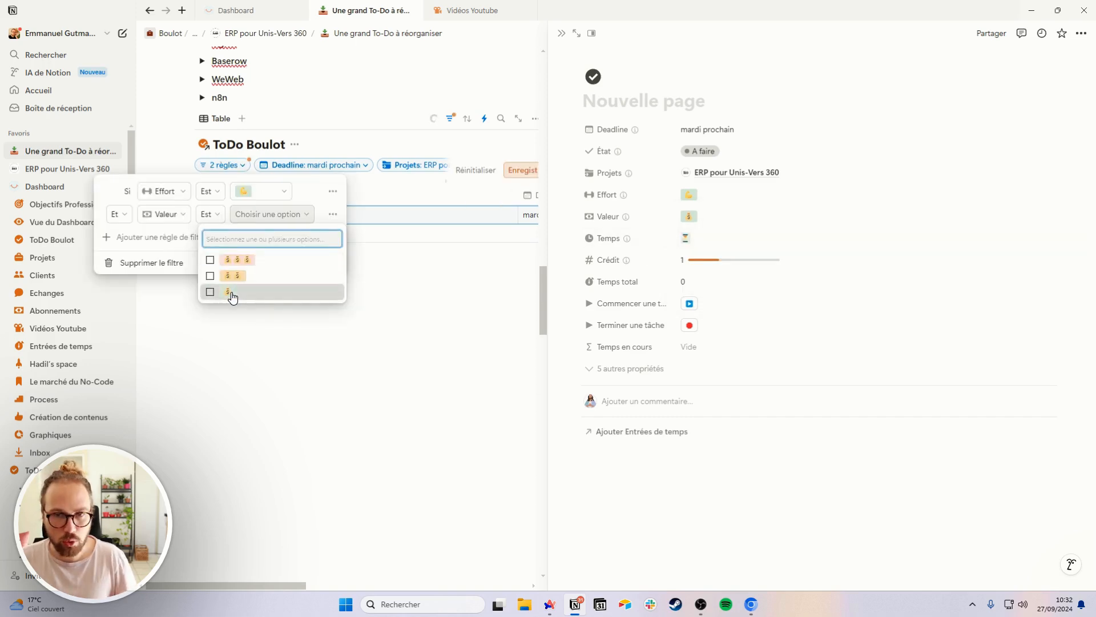
pyautogui.click(228, 291)
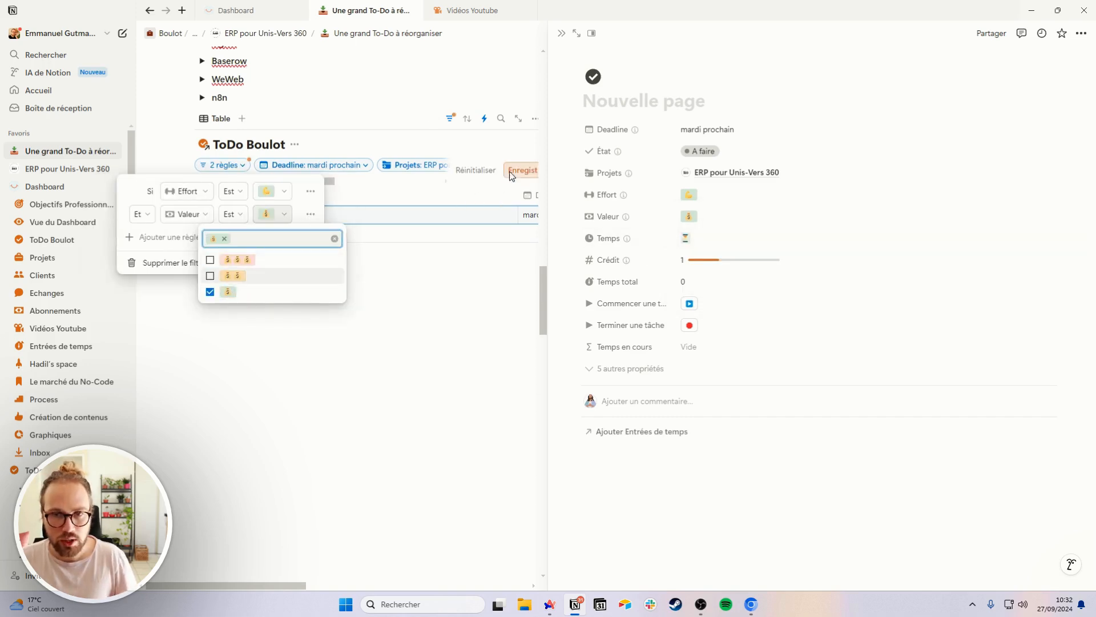
pyautogui.click(515, 174)
pyautogui.click(515, 175)
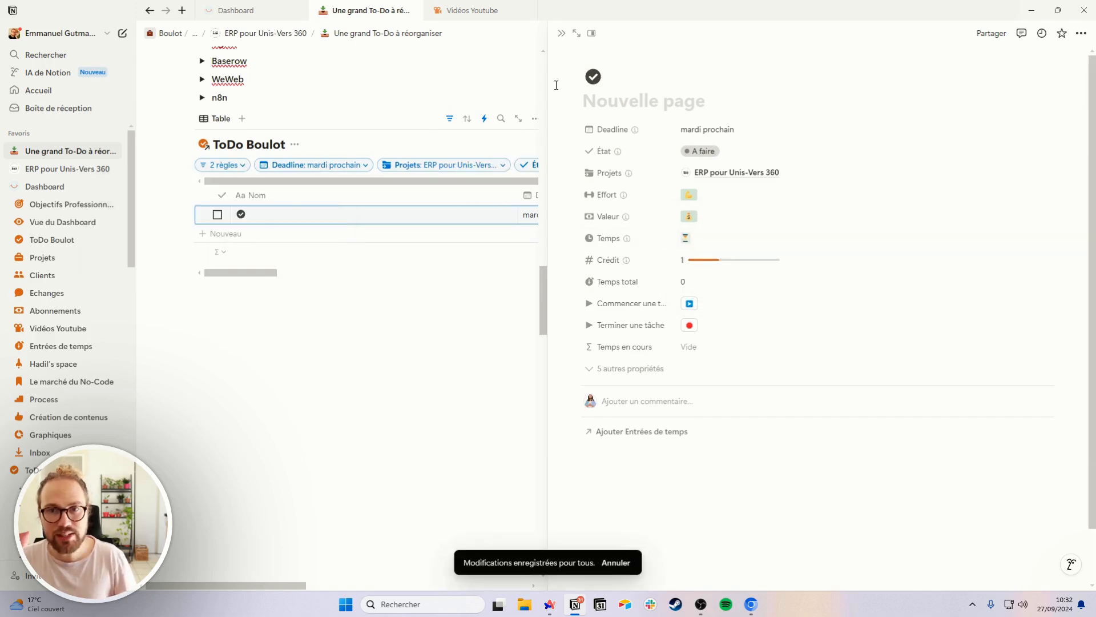
# Close the new task's page and check its row across the ToDo Boulot table's columns.
pyautogui.click(565, 36)
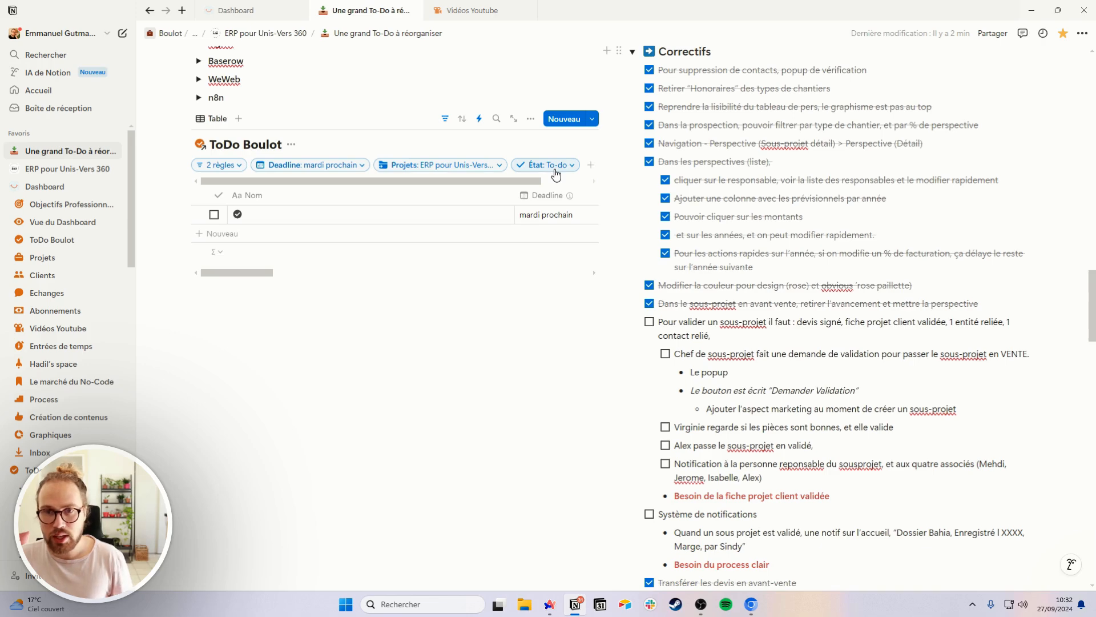
pyautogui.hscroll(3, 402, 206)
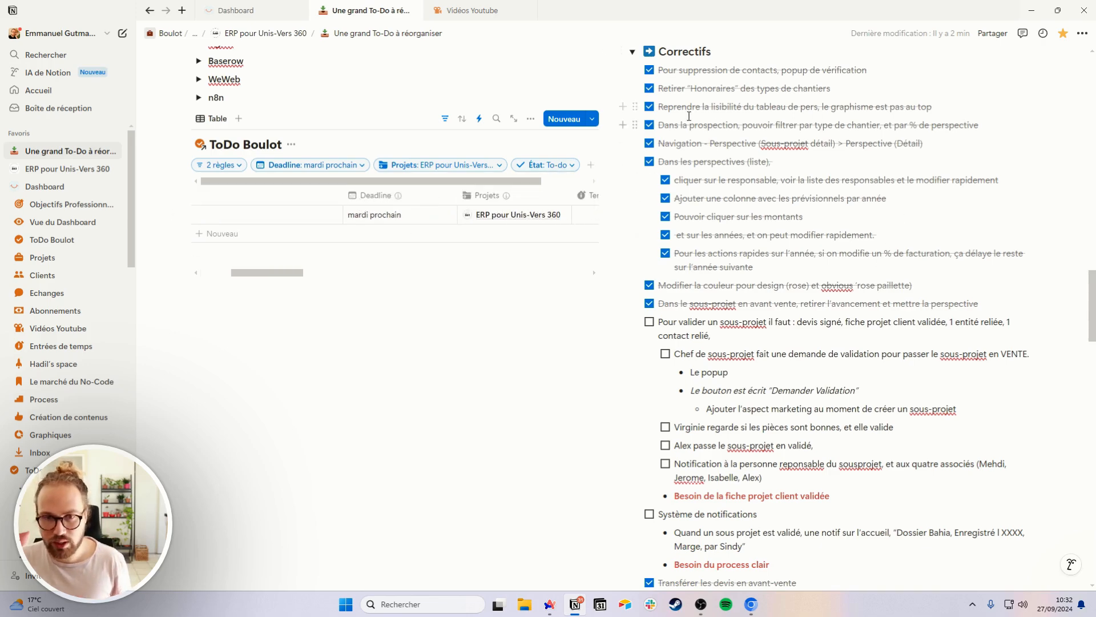
pyautogui.scroll(2, 296, 251)
pyautogui.hscroll(-3, 296, 337)
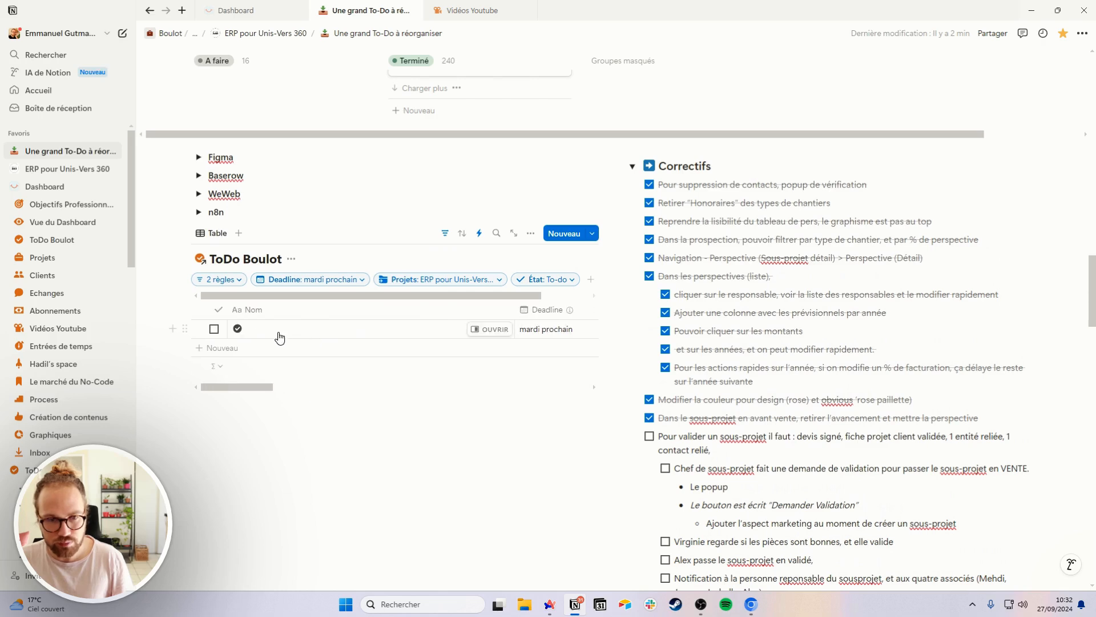
# Delete the blank task from the filtered ToDo Boulot table and move the "Revoir les 100% et les 90%" item from Correctifs into it.
pyautogui.click(214, 328)
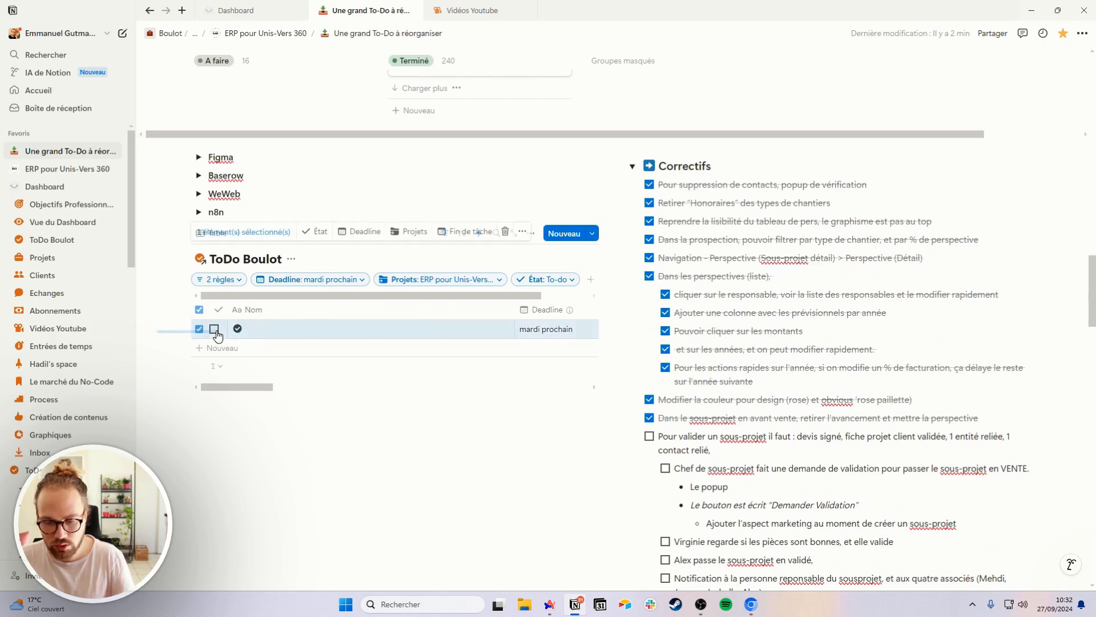
pyautogui.press('Delete')
pyautogui.scroll(-1, 641, 207)
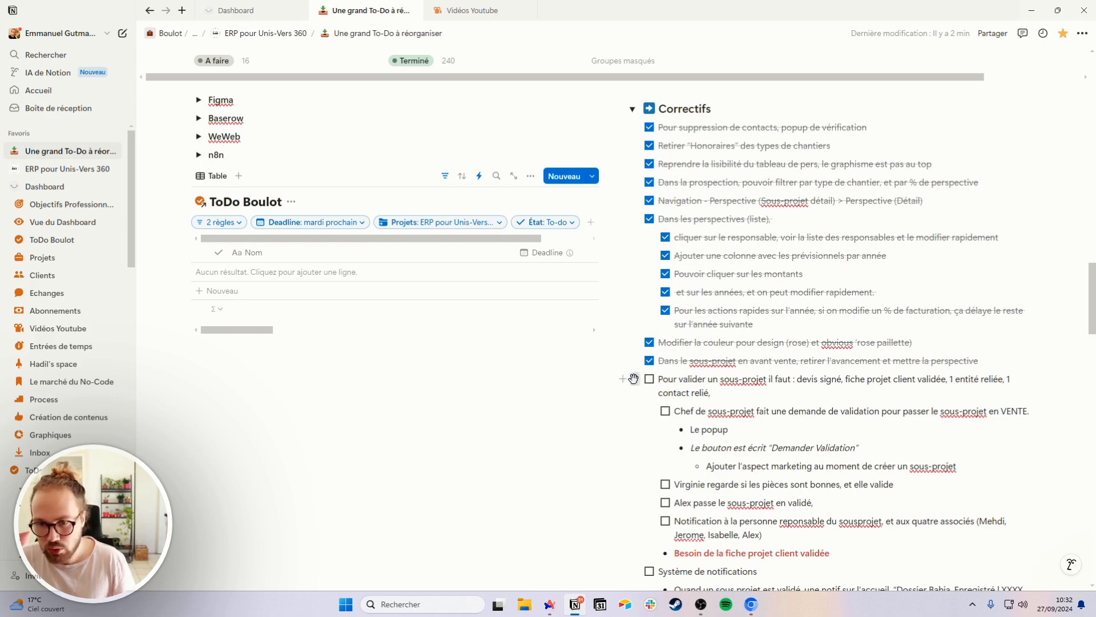
pyautogui.moveTo(634, 379)
pyautogui.mouseDown()
pyautogui.moveTo(597, 381)
pyautogui.moveTo(649, 383)
pyautogui.mouseUp()
pyautogui.scroll(-4, 651, 372)
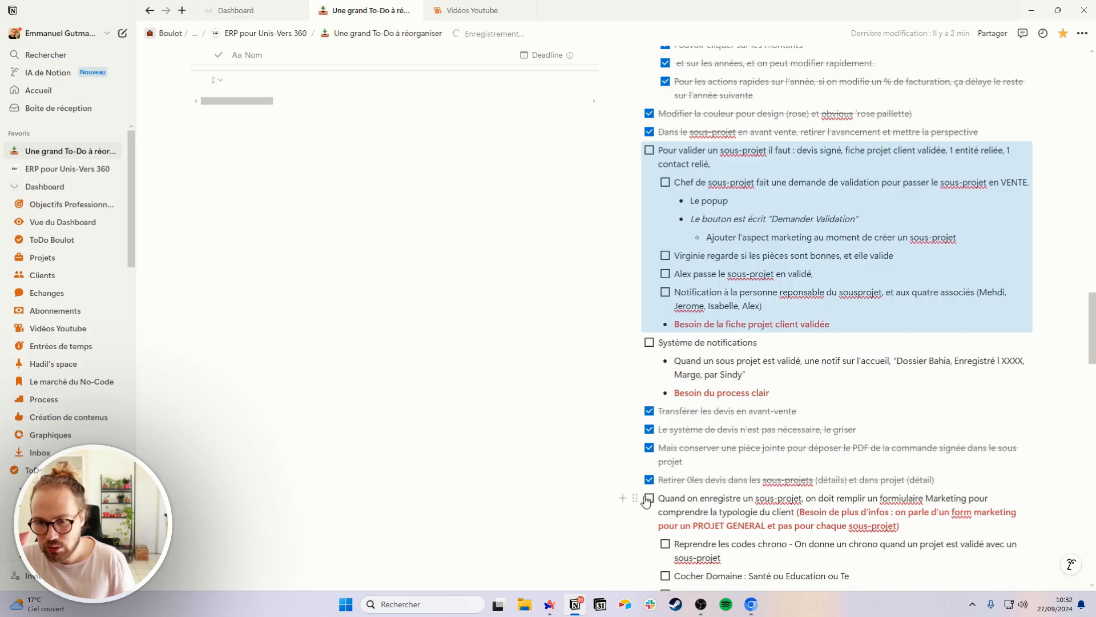
pyautogui.scroll(-6, 649, 495)
pyautogui.moveTo(635, 365); pyautogui.dragTo(214, 486)
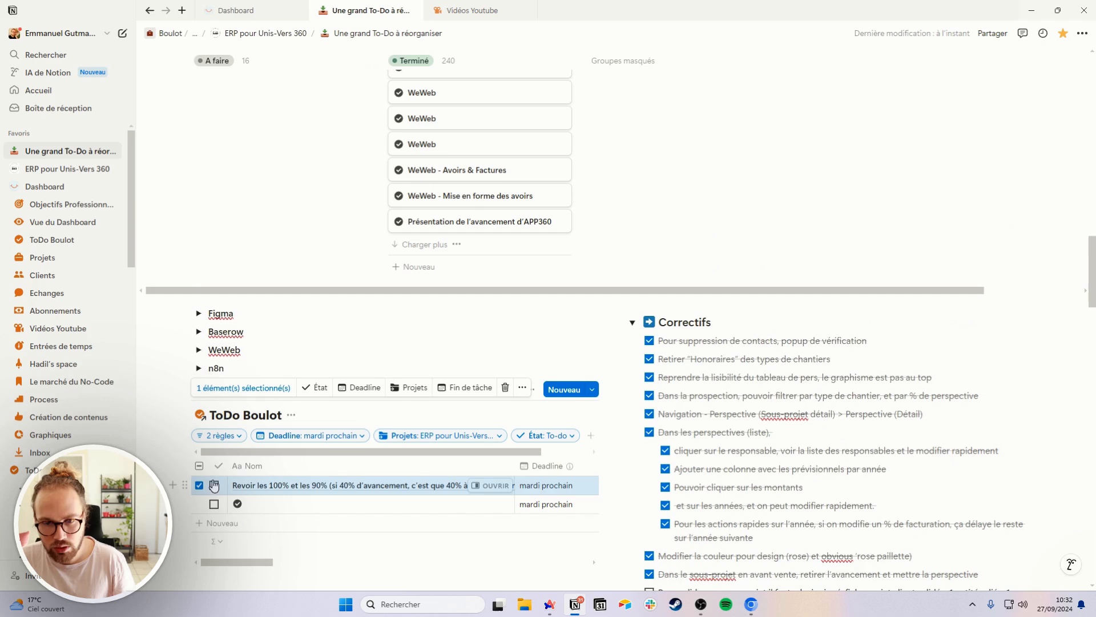
# Shorten the new task's title to "Revoir les 100% et les 90%" and move the parenthetical about 40% d'avancement into its page body.
pyautogui.click(496, 486)
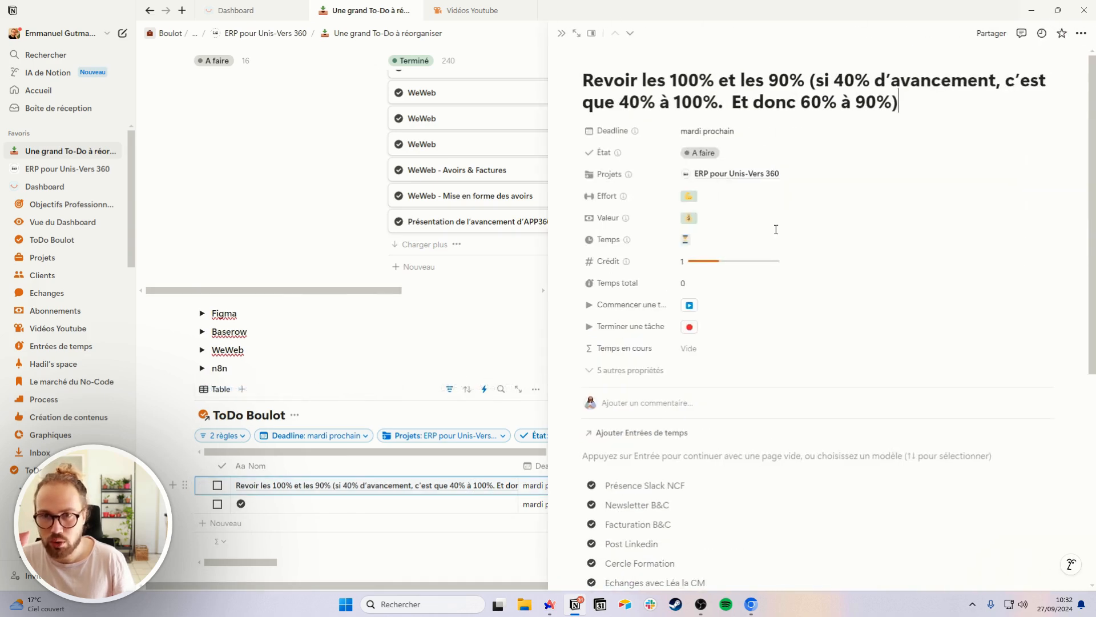
pyautogui.moveTo(581, 79); pyautogui.dragTo(836, 97)
pyautogui.click(901, 102)
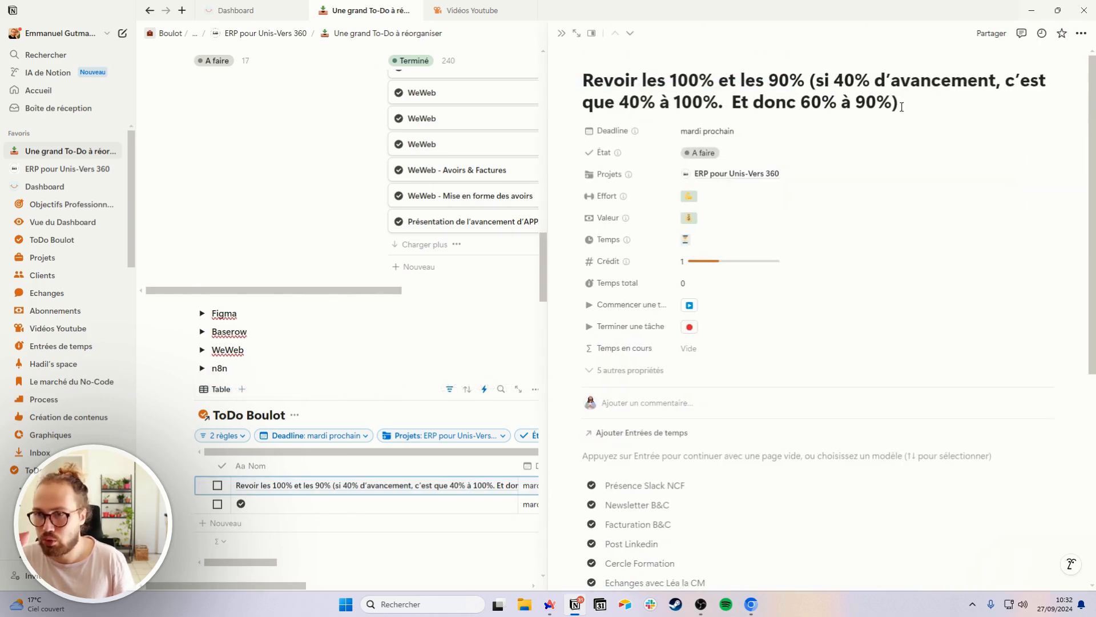
pyautogui.moveTo(901, 103); pyautogui.dragTo(807, 80)
pyautogui.hotkey('ctrl', 'c')
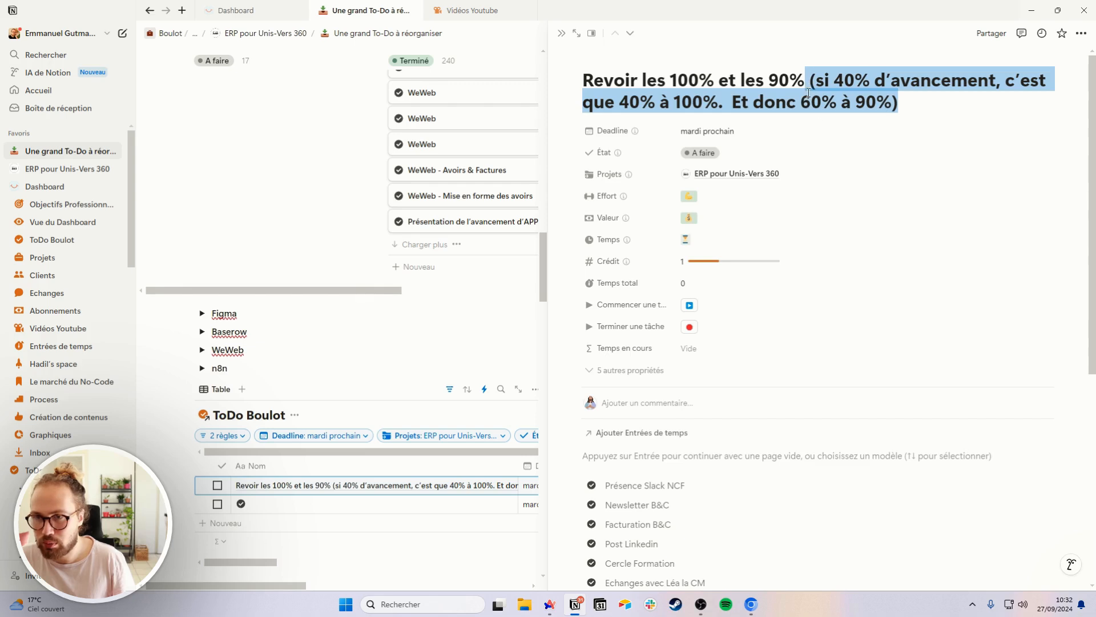
pyautogui.press('BackSpace')
pyautogui.click(664, 431)
pyautogui.hotkey('ctrl', 'v')
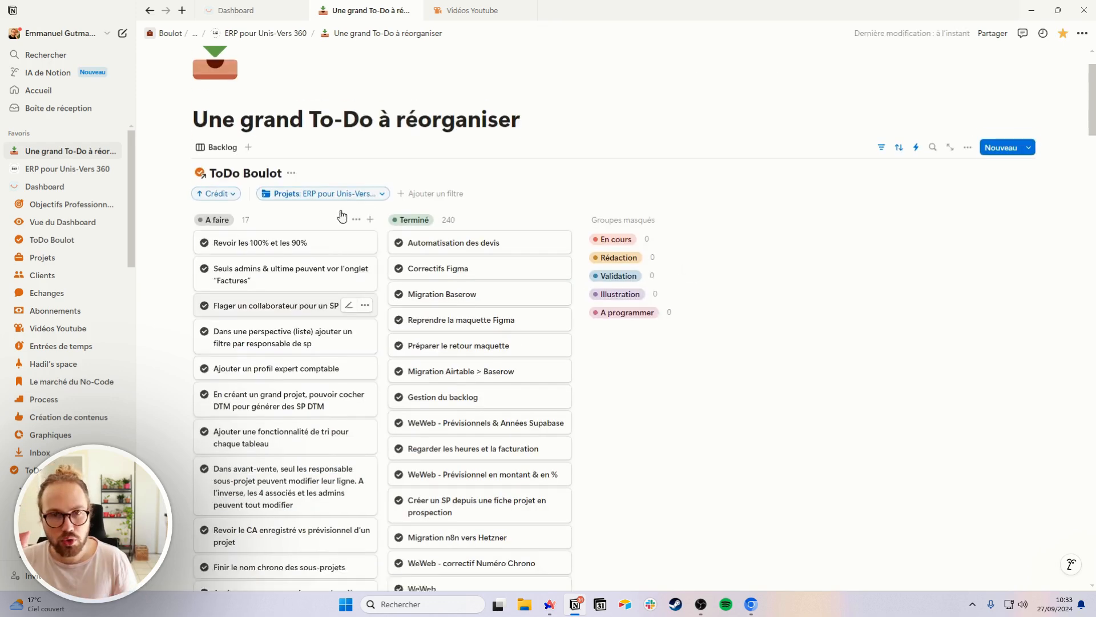
# Look through the A faire tasks on the Backlog board and open the one beginning "Dans avant-vente, seul les responsable sous-projet".
pyautogui.scroll(1, 342, 215)
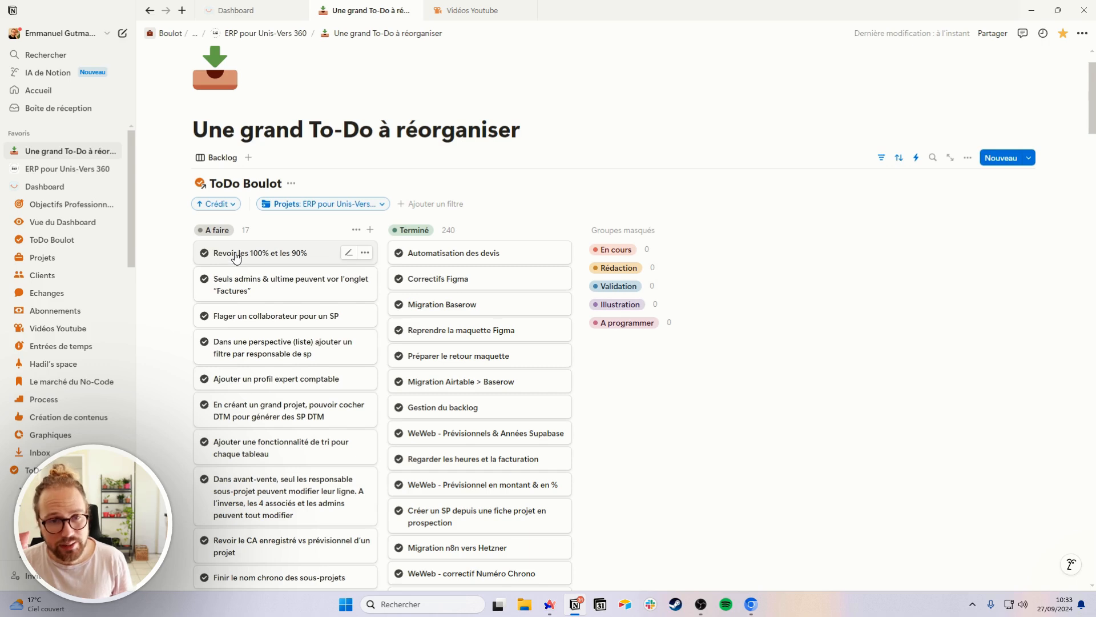
pyautogui.scroll(-3, 253, 285)
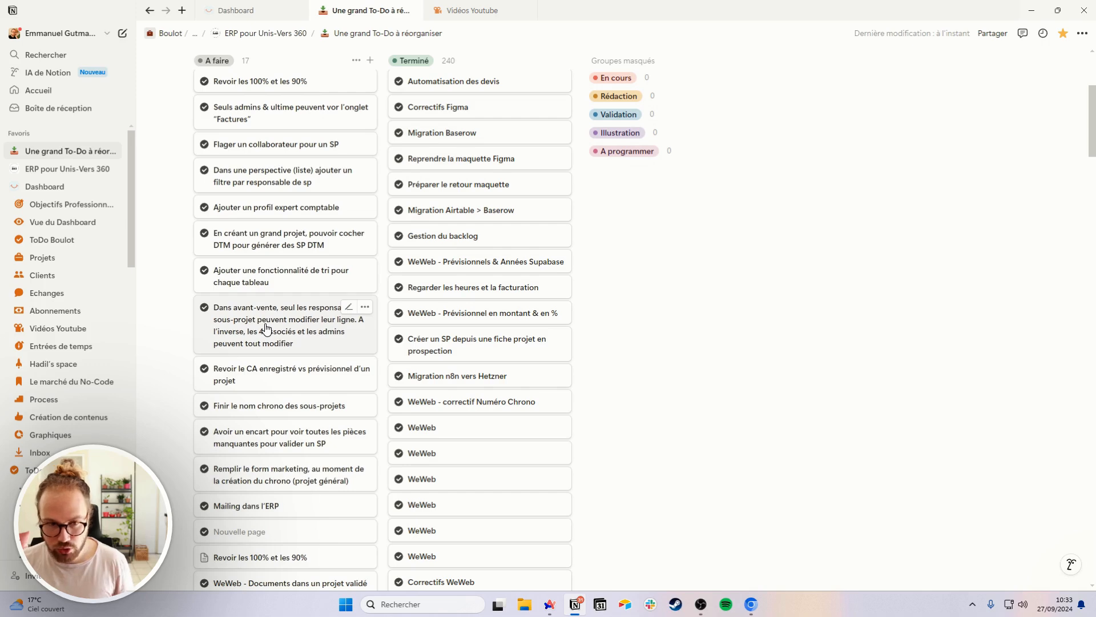
pyautogui.click(262, 320)
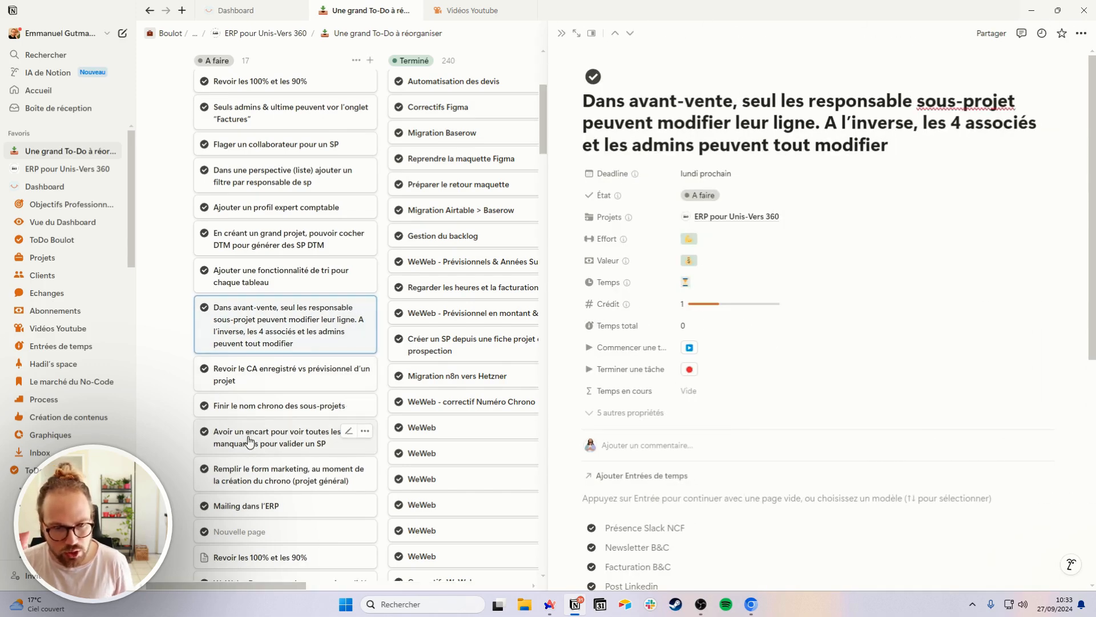
# Open the task "Reprendre la validation d'un sous-projet", review its properties and the checklist in its body, and close it.
pyautogui.scroll(-1, 249, 441)
pyautogui.click(285, 552)
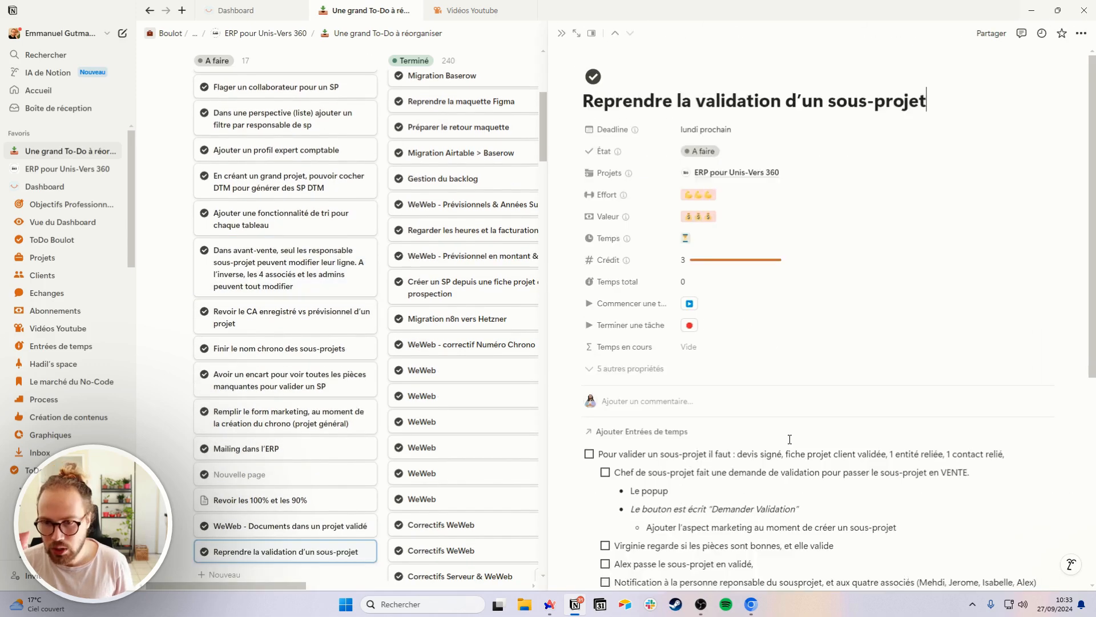
pyautogui.scroll(-4, 787, 437)
pyautogui.scroll(-2, 786, 432)
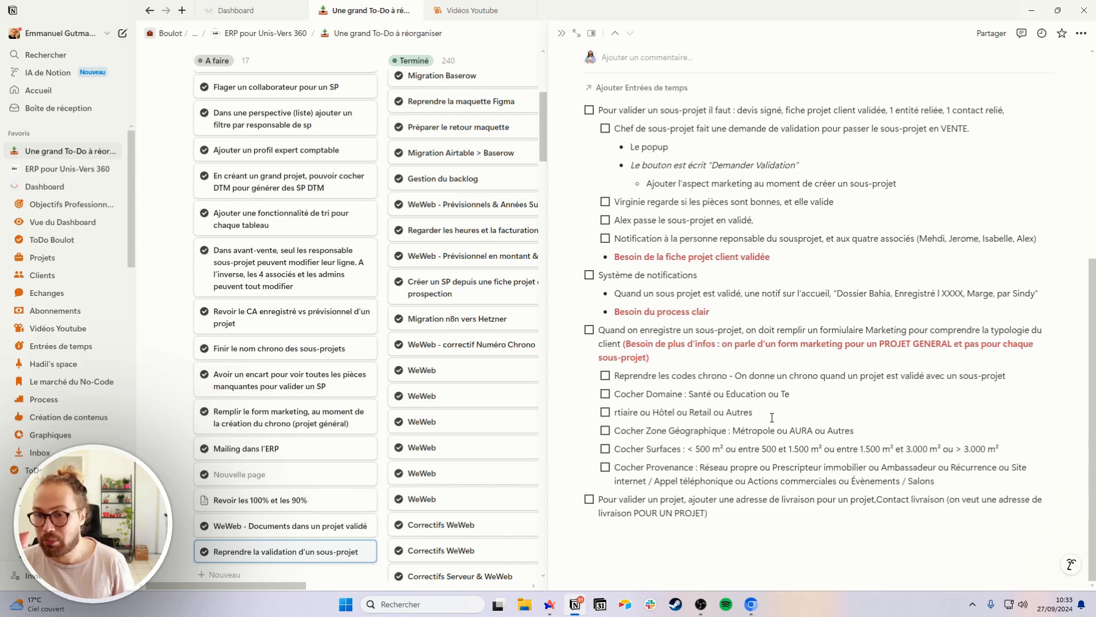
pyautogui.click(724, 508)
pyautogui.scroll(5, 713, 497)
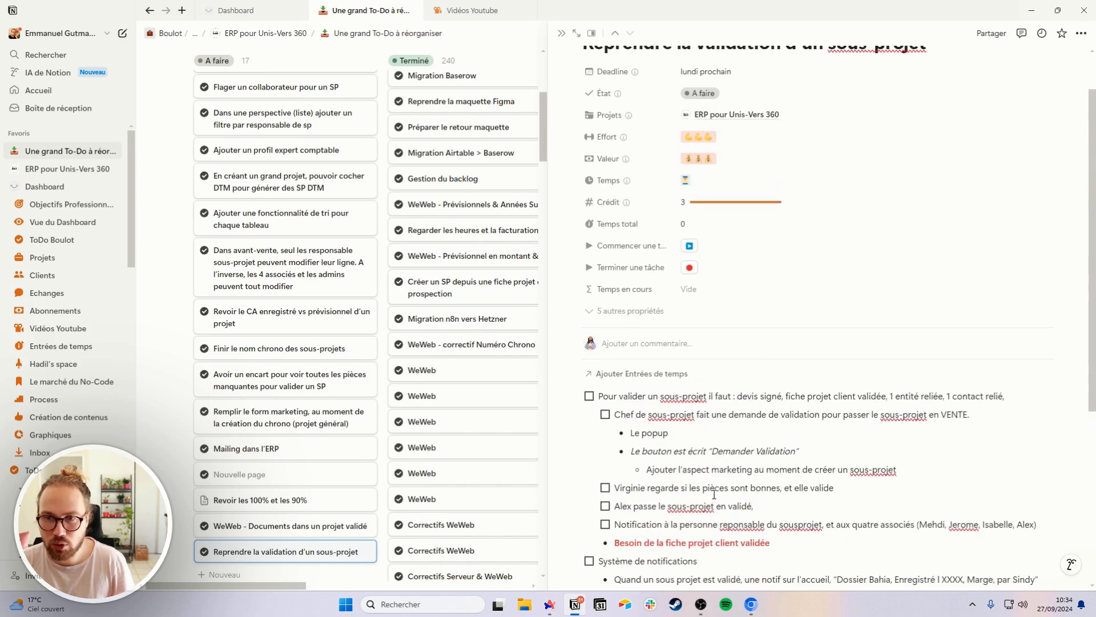
pyautogui.scroll(-2, 676, 246)
pyautogui.scroll(3, 705, 217)
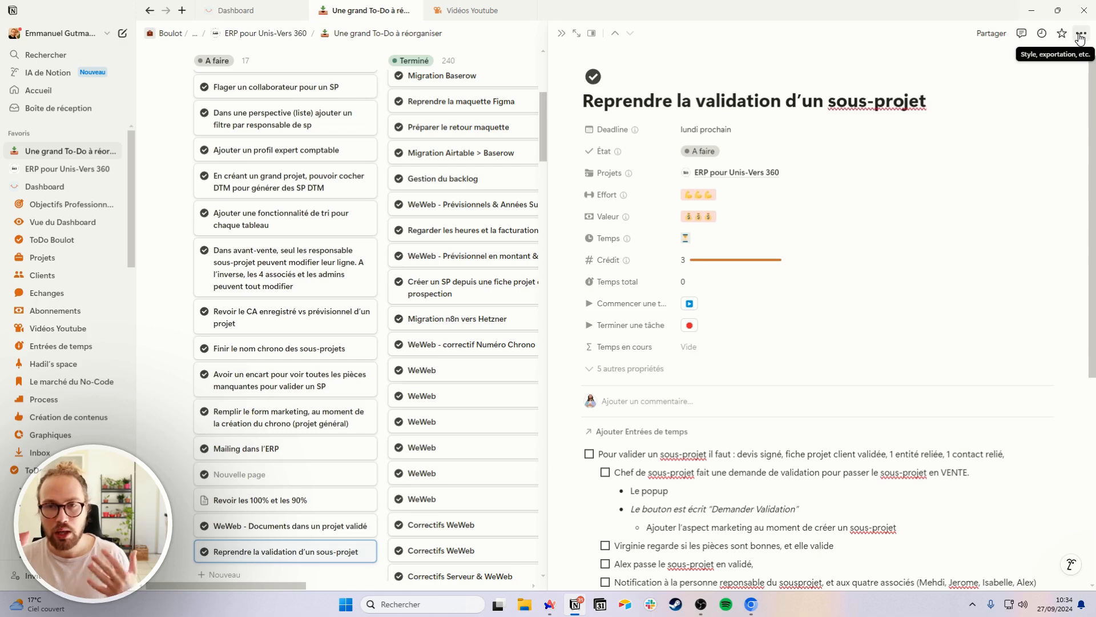
pyautogui.click(561, 33)
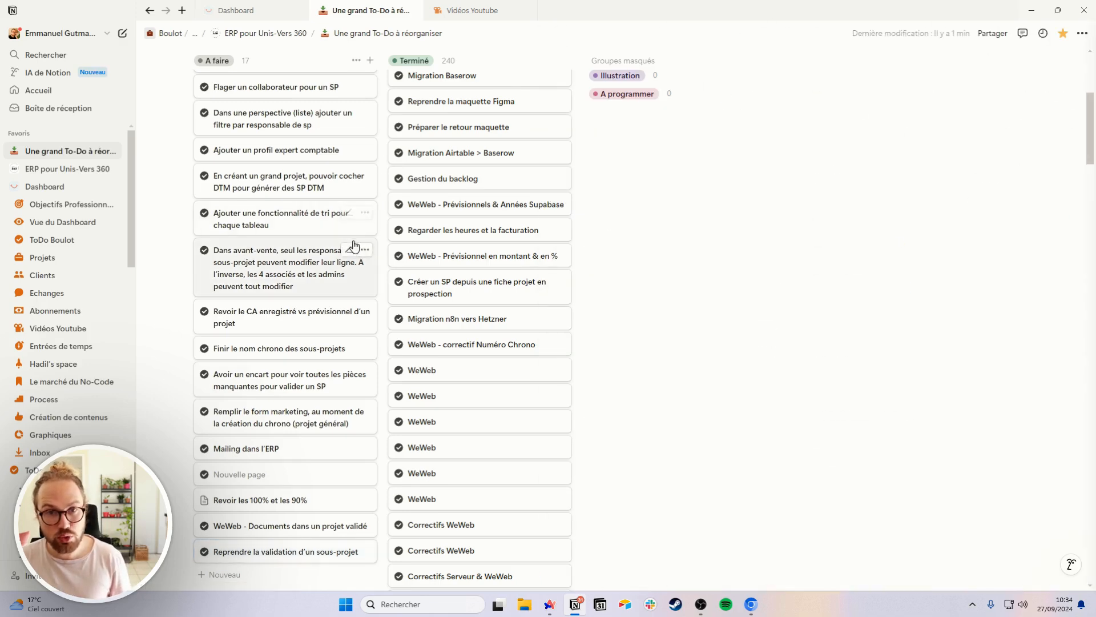
# Open the "Revoir les 100% et les 90%" task from the top of the A faire column and close it again.
pyautogui.scroll(3, 348, 252)
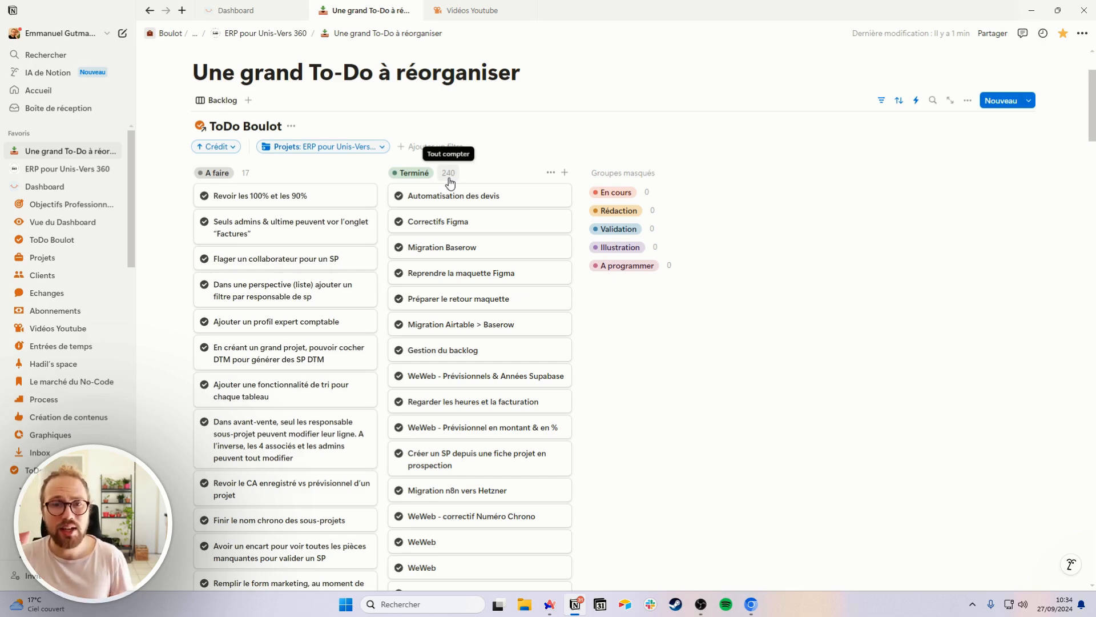
pyautogui.click(309, 198)
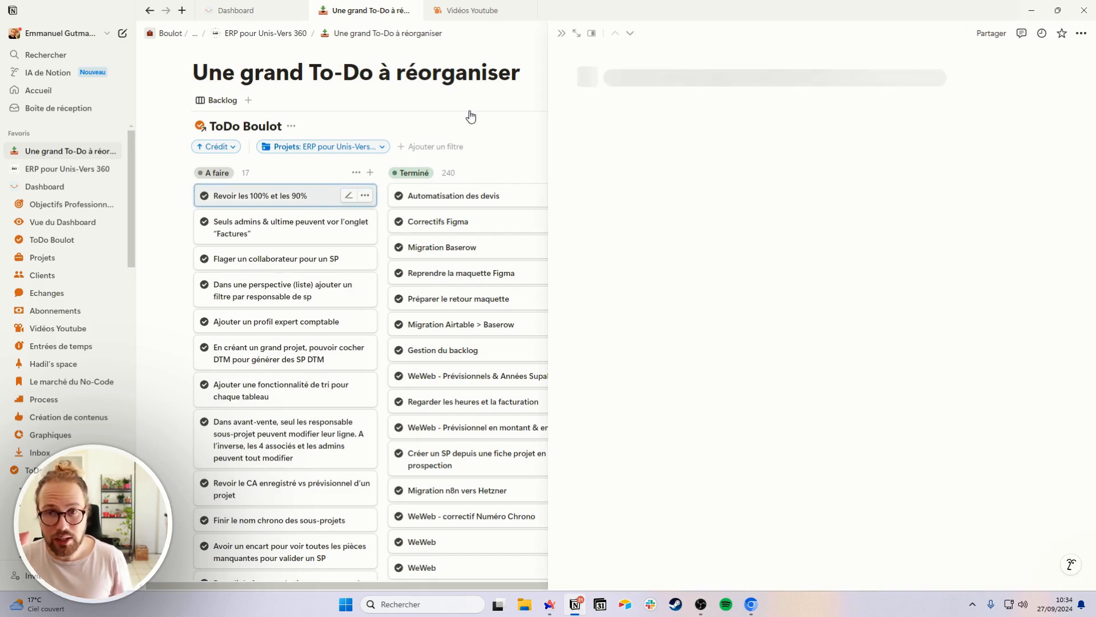
pyautogui.click(264, 93)
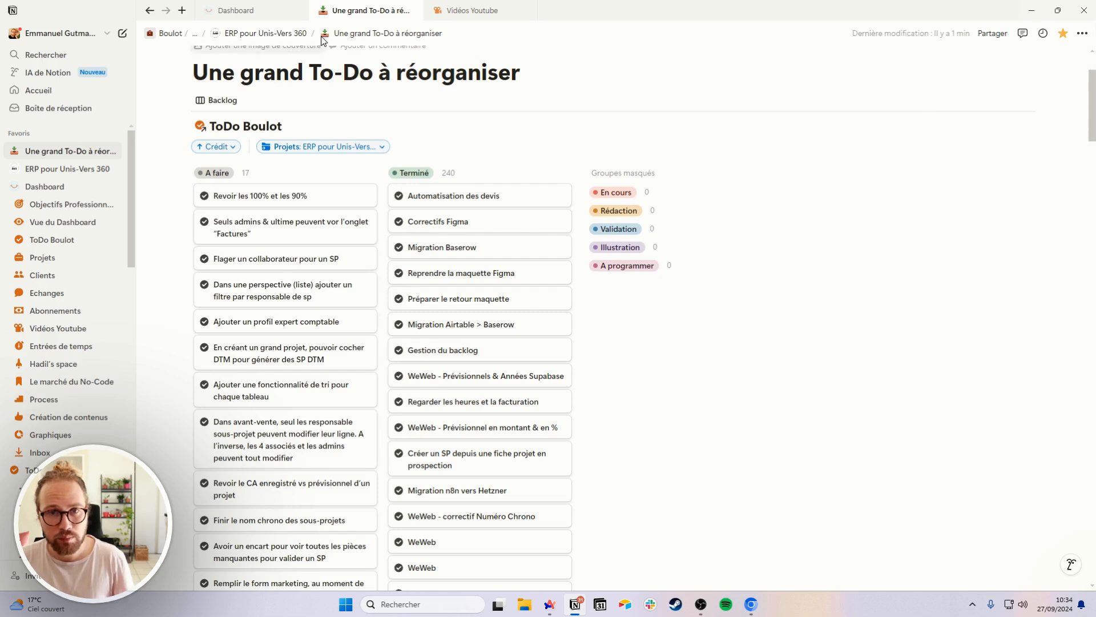
# Switch to the ToDo Boulot month calendar and look through the ERP pour Unis-Vers 360 tasks scheduled on Monday 30 September.
pyautogui.moveTo(255, 15)
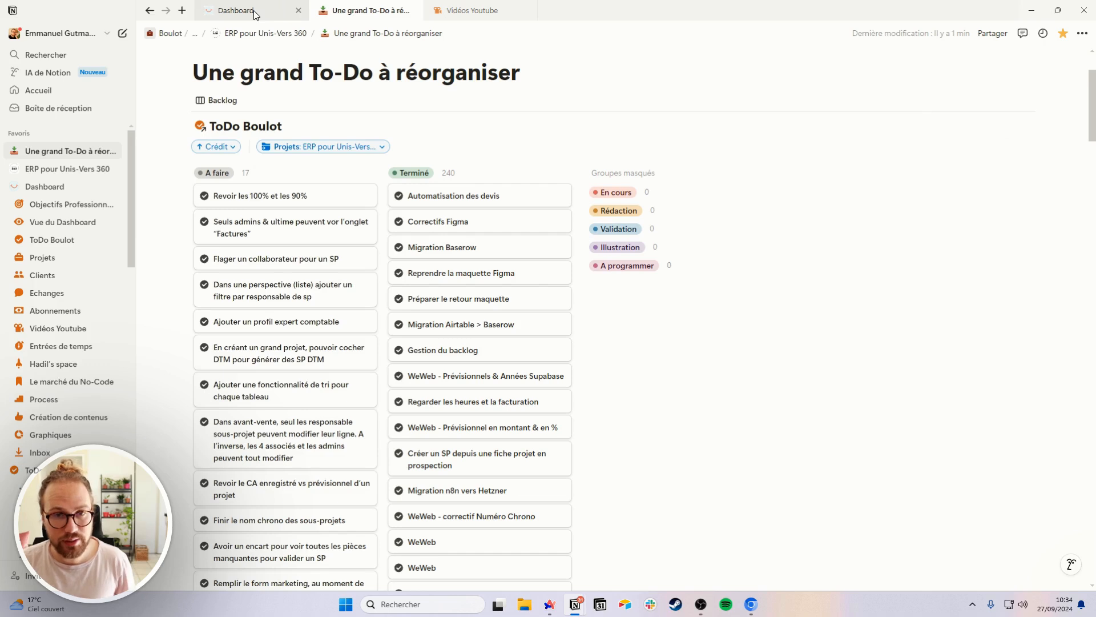
pyautogui.click(255, 13)
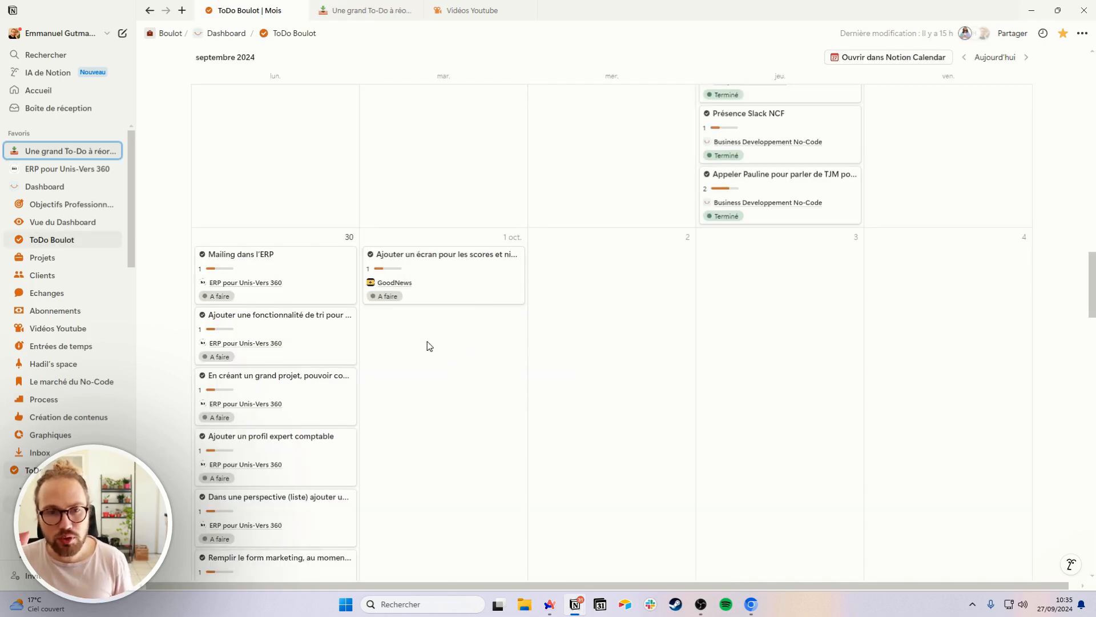
pyautogui.scroll(-2, 420, 344)
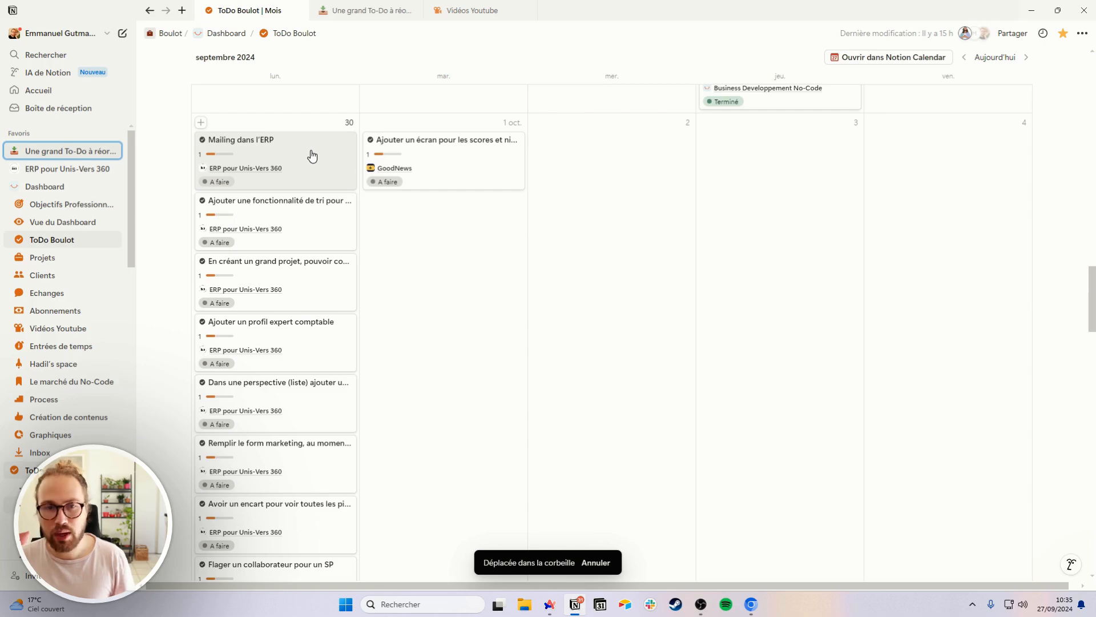
pyautogui.scroll(-10, 419, 328)
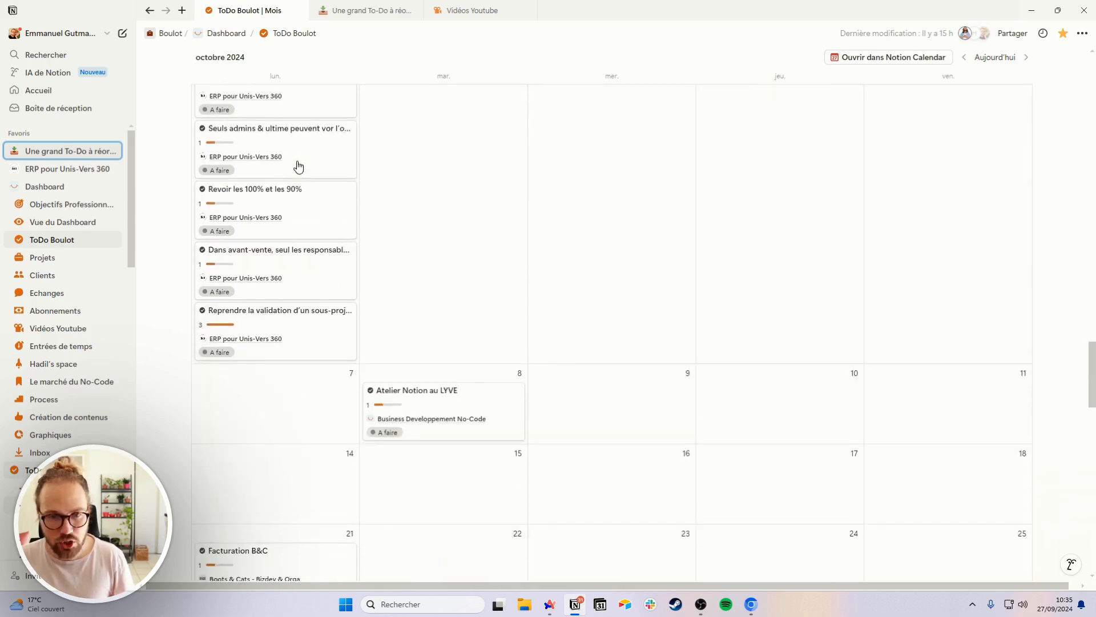
pyautogui.scroll(8, 298, 166)
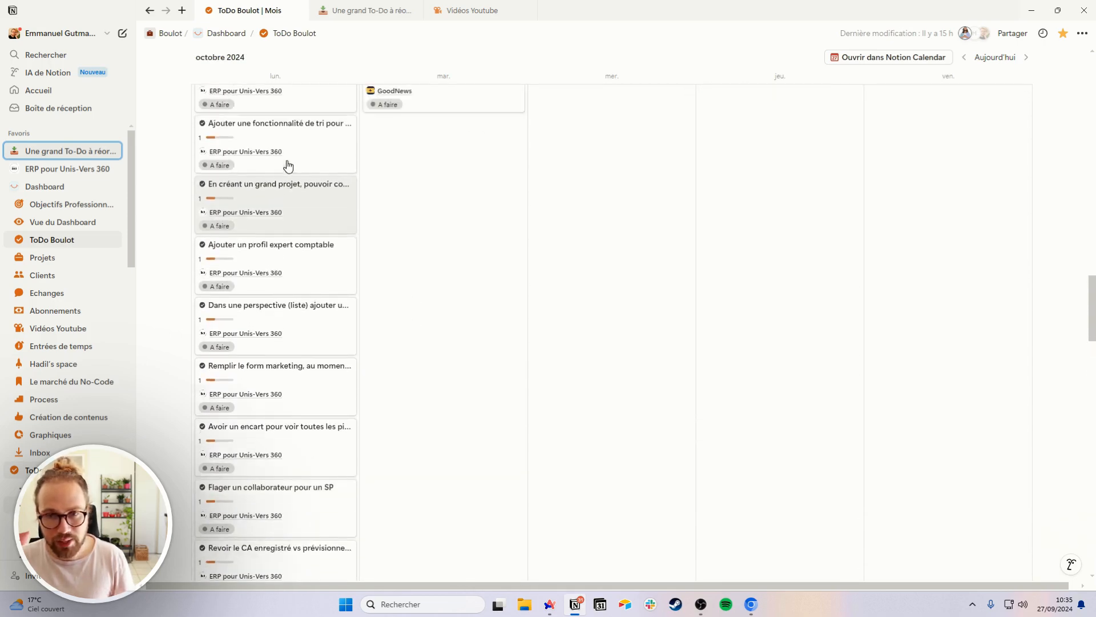
pyautogui.scroll(3, 287, 172)
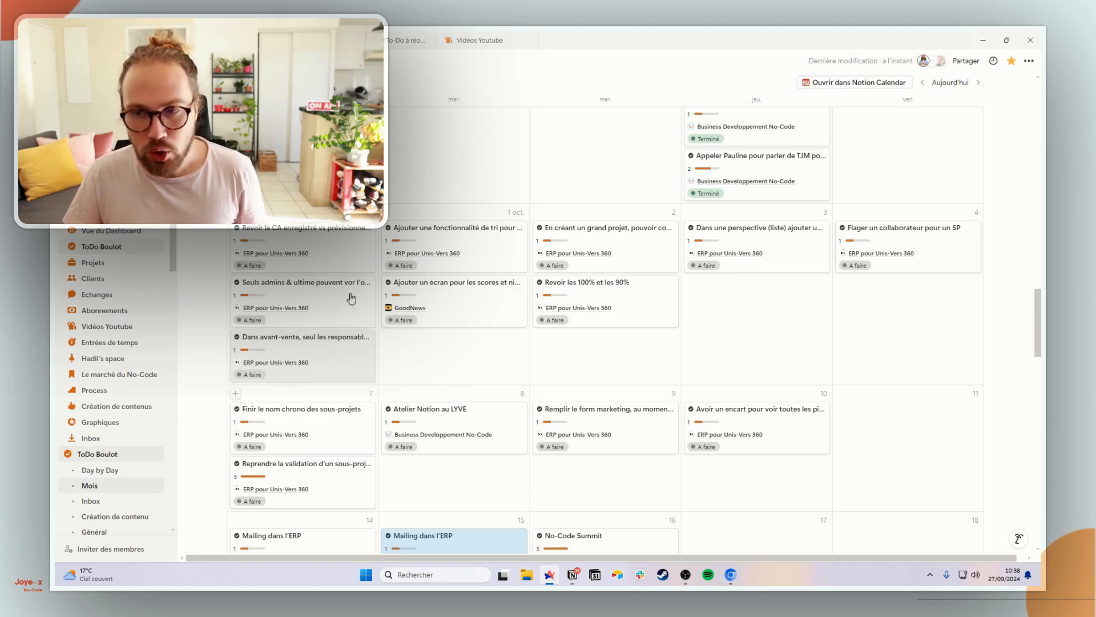
# Review how the tasks are spread over the October weeks of the 7th, 14th and 21st in the calendar.
pyautogui.scroll(-1, 374, 355)
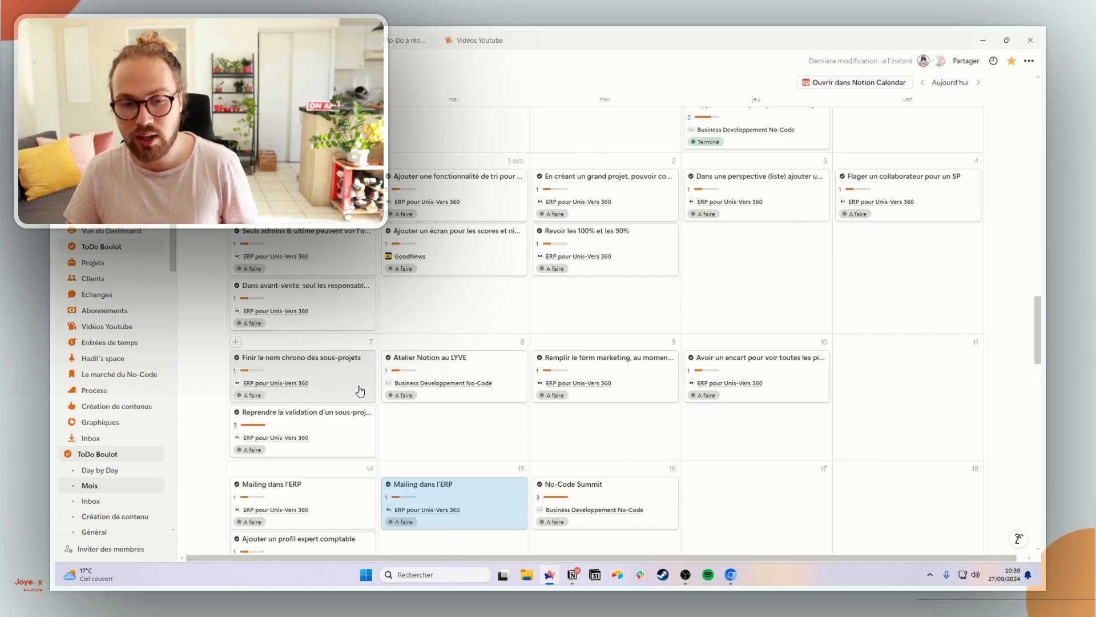
pyautogui.scroll(-3, 359, 391)
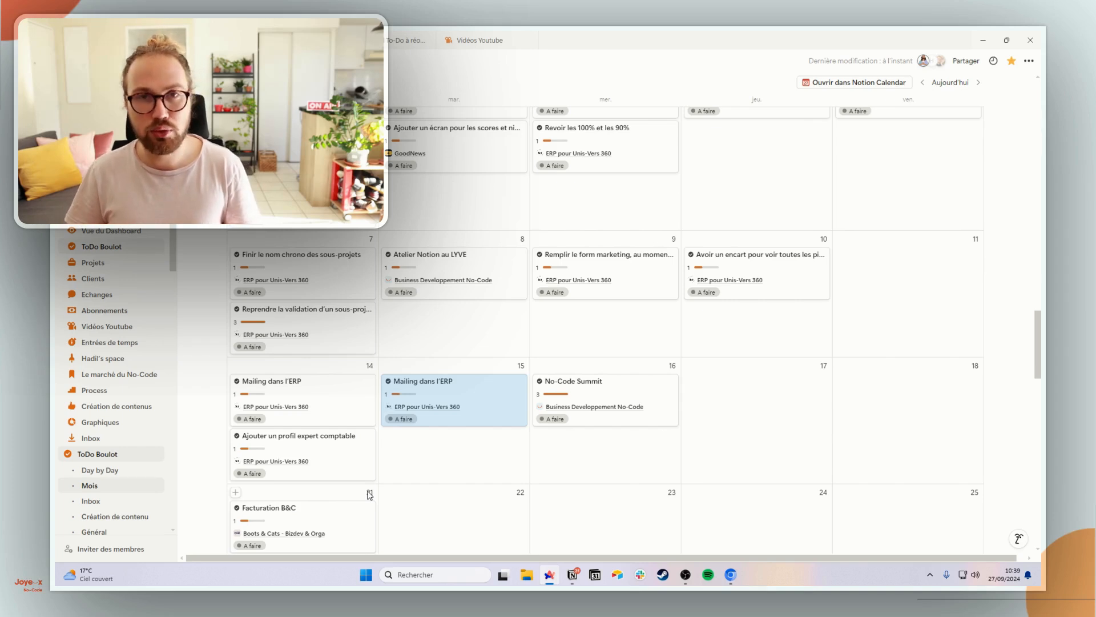
pyautogui.scroll(-1, 369, 494)
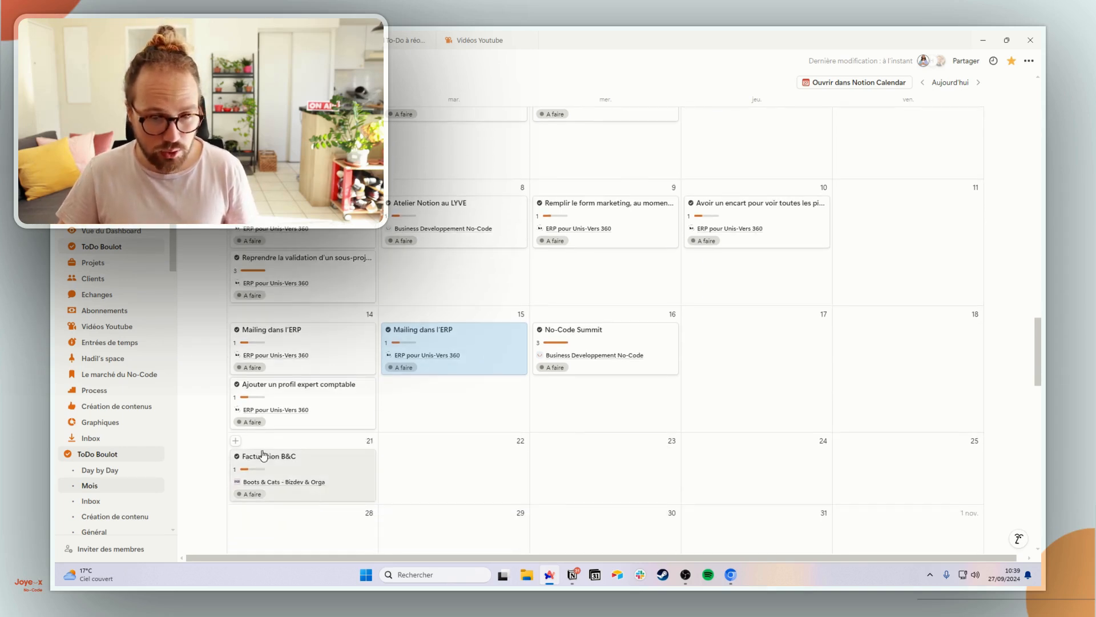